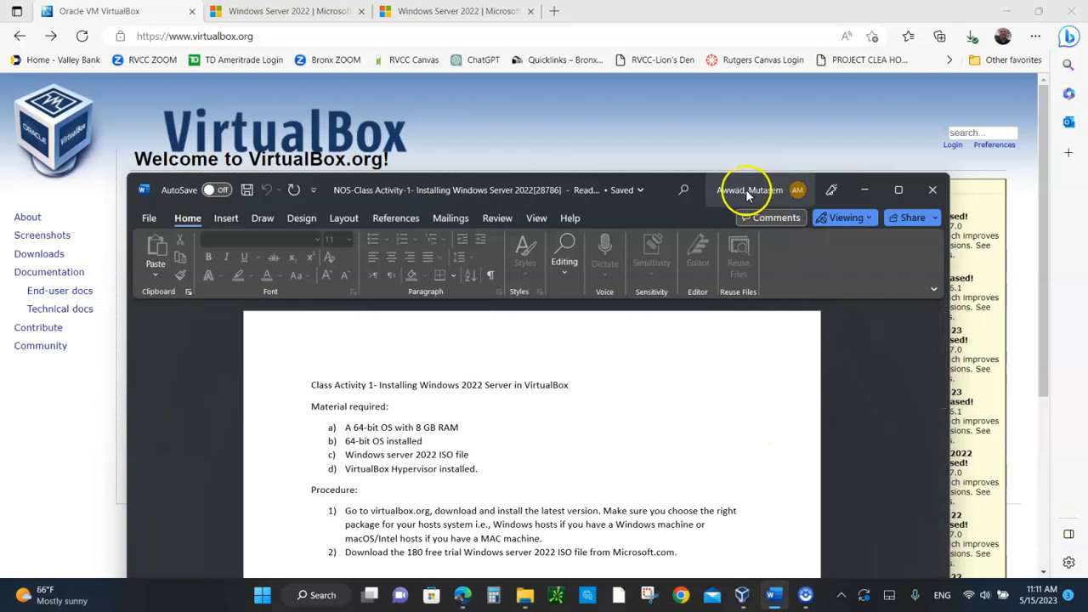
Step: Review the Windows Server 2022 class activity document from its material list through the shutdown procedure, and minimize it
drag(746, 190, 728, 76)
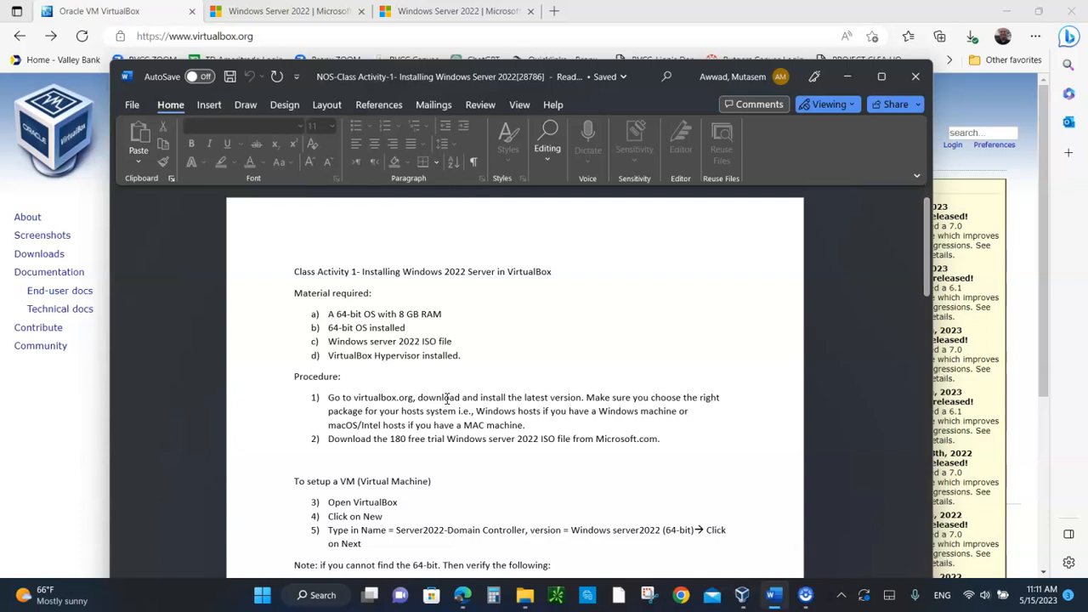
scroll(456, 448, down, 5)
scroll(455, 448, down, 12)
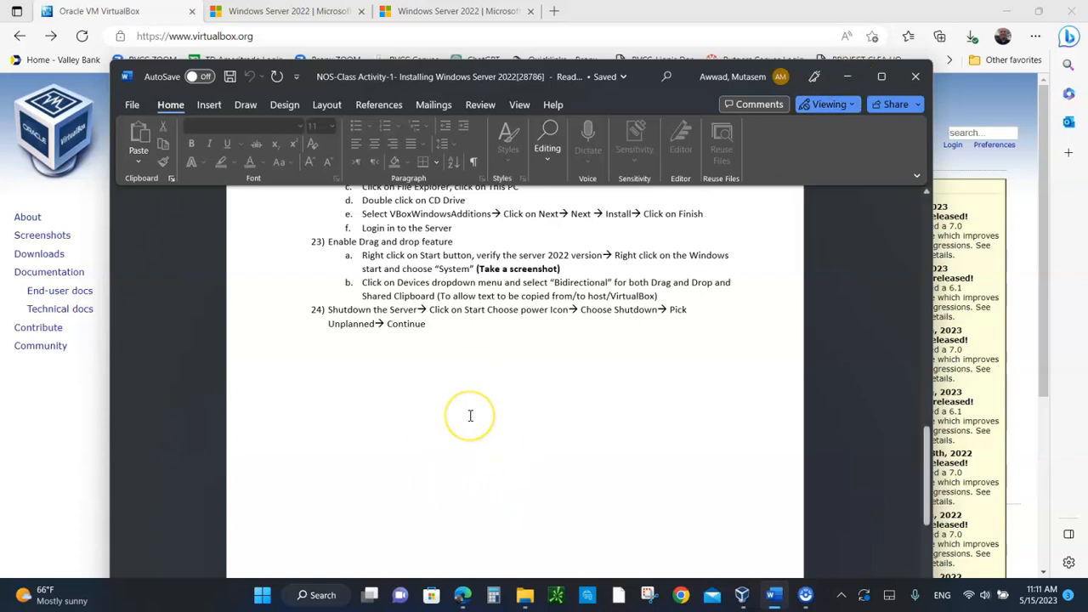
scroll(471, 416, up, 20)
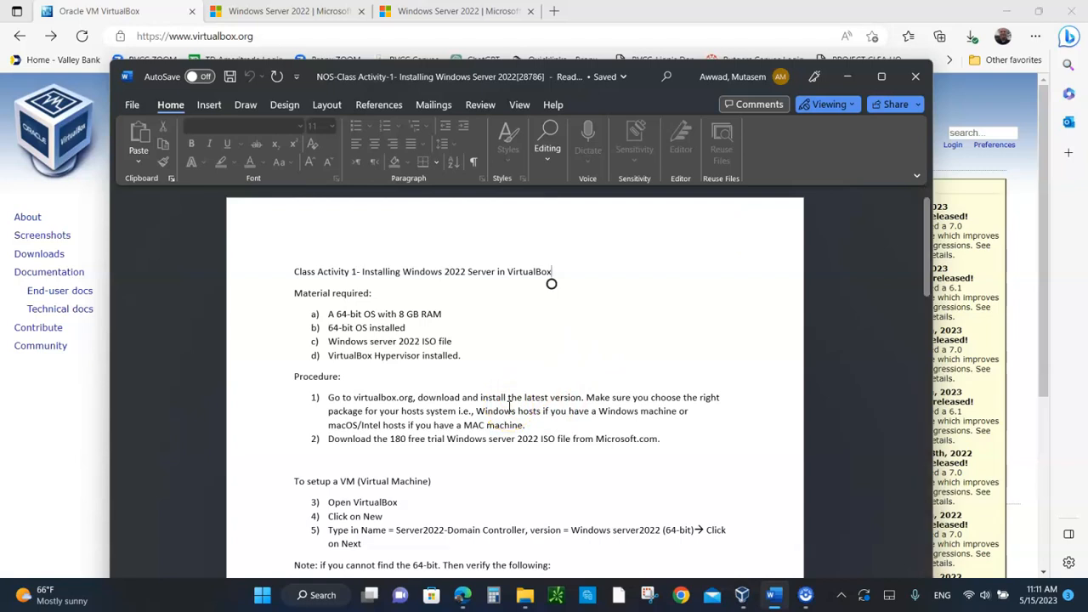
click(846, 83)
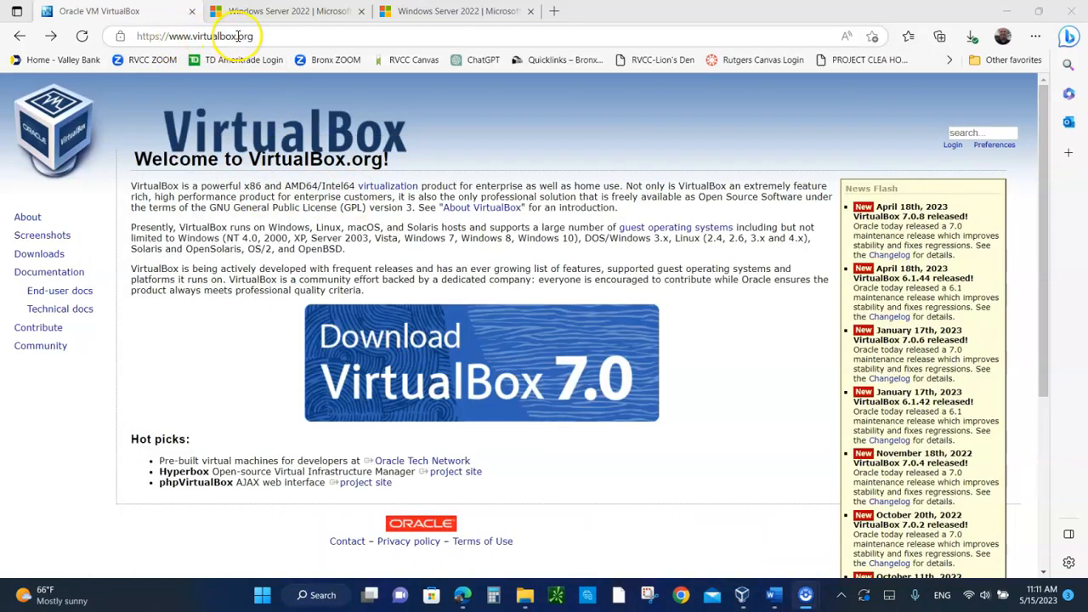
Step: Open the VirtualBox 7.0 download page and request the 7.0.8 platform package for Windows hosts
click(411, 383)
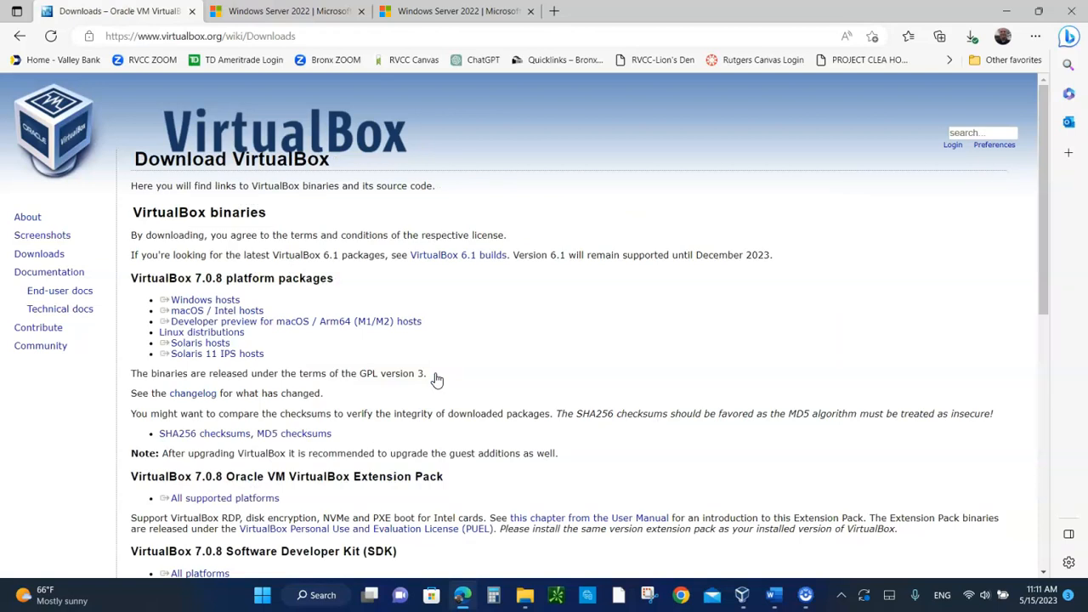
drag(422, 323, 197, 308)
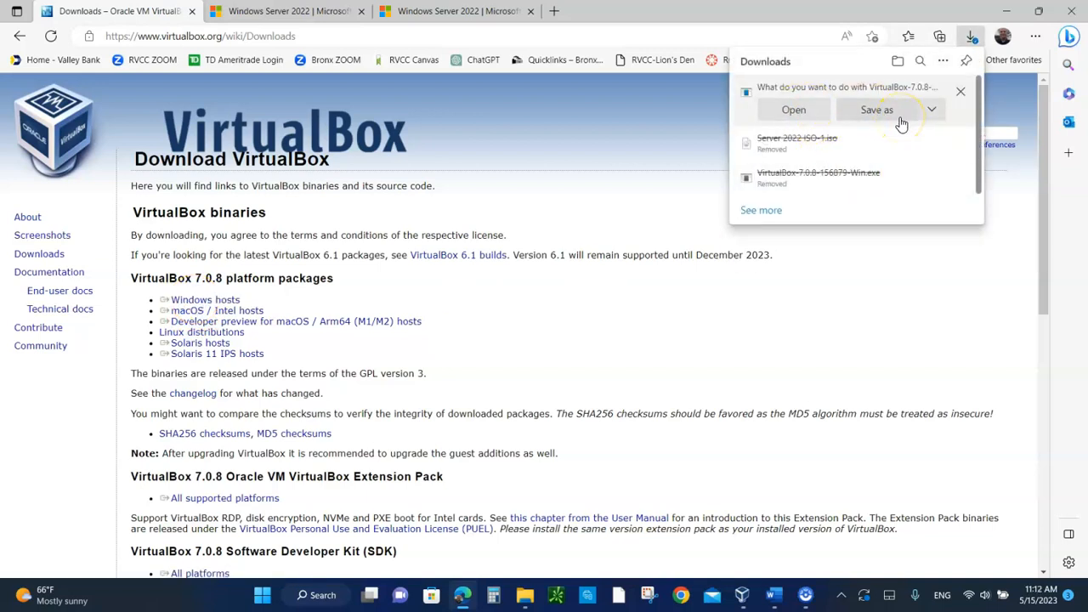
click(794, 113)
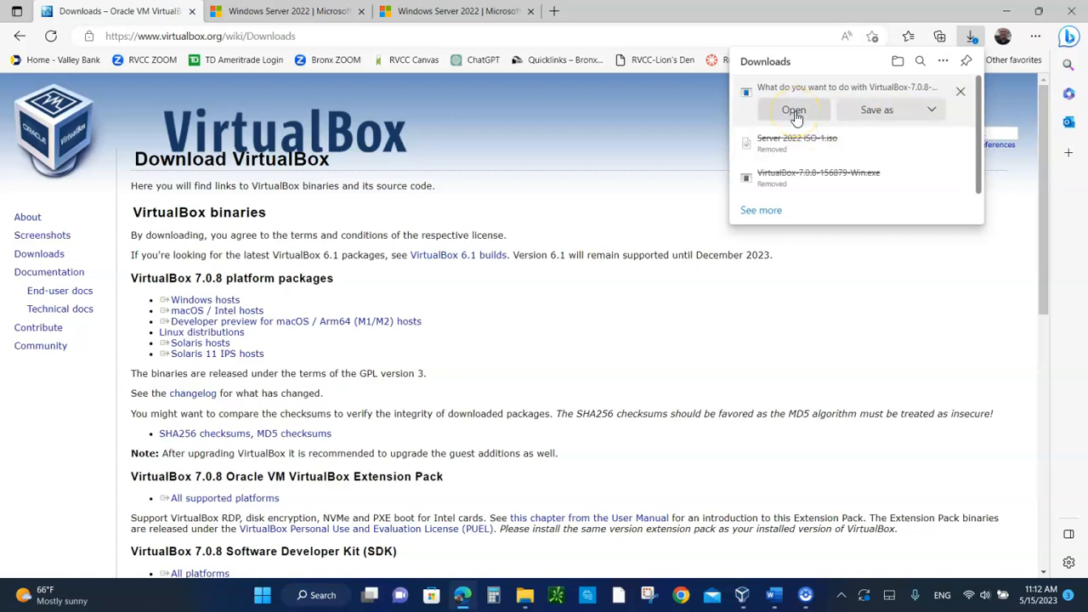
click(624, 238)
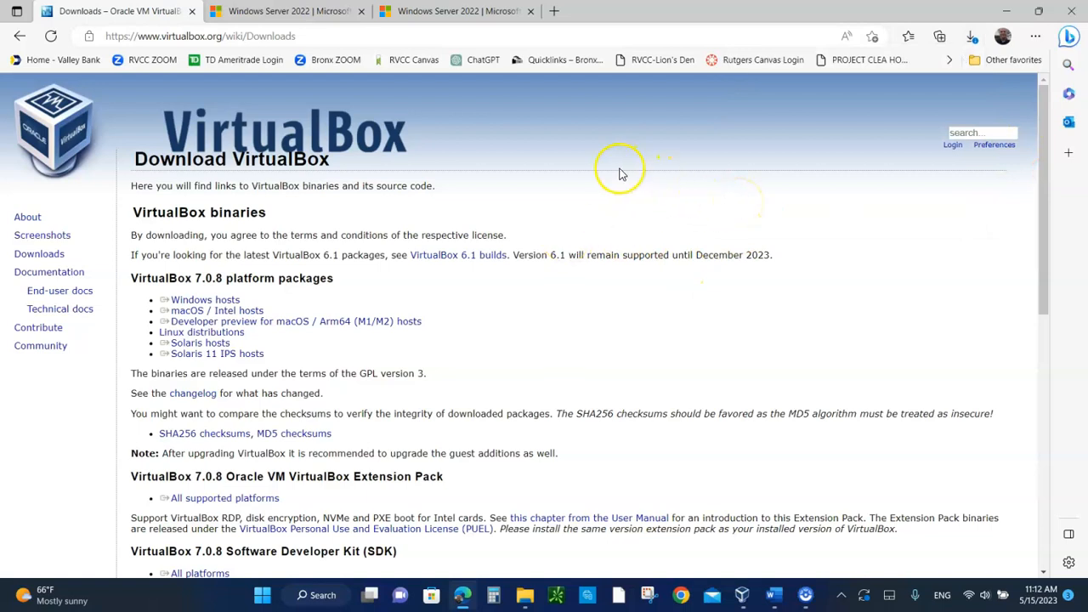
Step: Examine the Windows Server 2022 evaluation page and the page offering its 64-bit ISO downloads
click(292, 12)
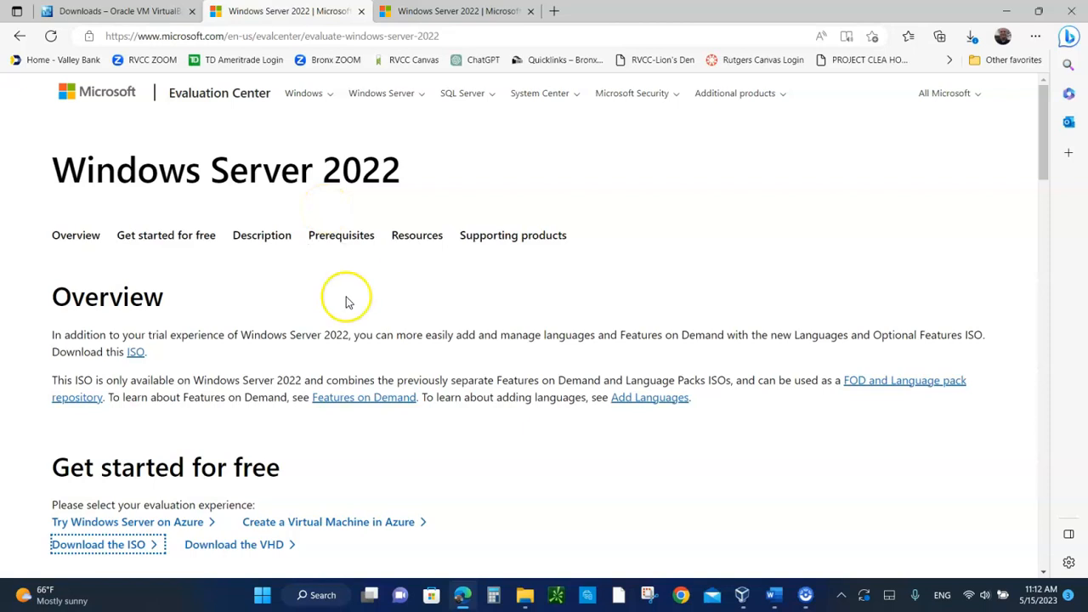
scroll(264, 361, down, 1)
scroll(263, 361, down, 2)
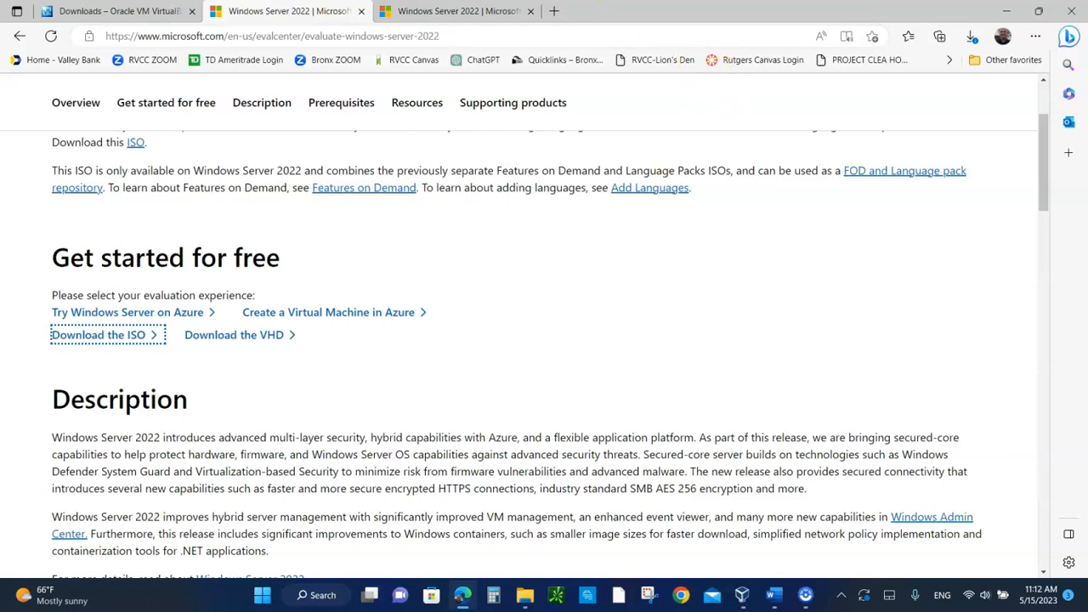
click(443, 21)
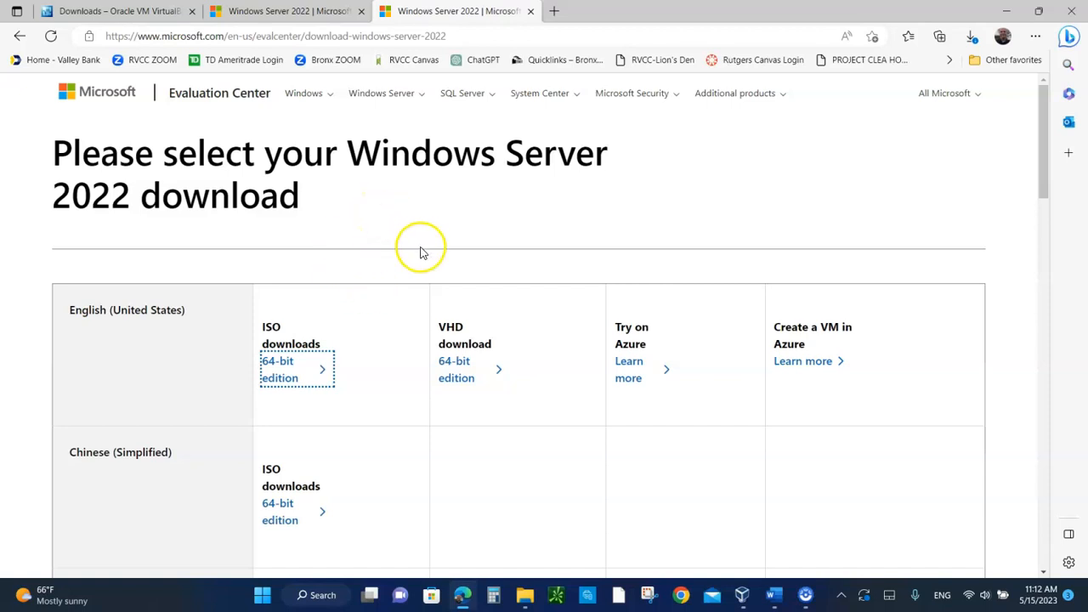
Step: Switch to File Explorer and locate the Server 2022 ISO file in the NTWK250 Server 2022 ISO Files folder
click(525, 598)
right_click(525, 597)
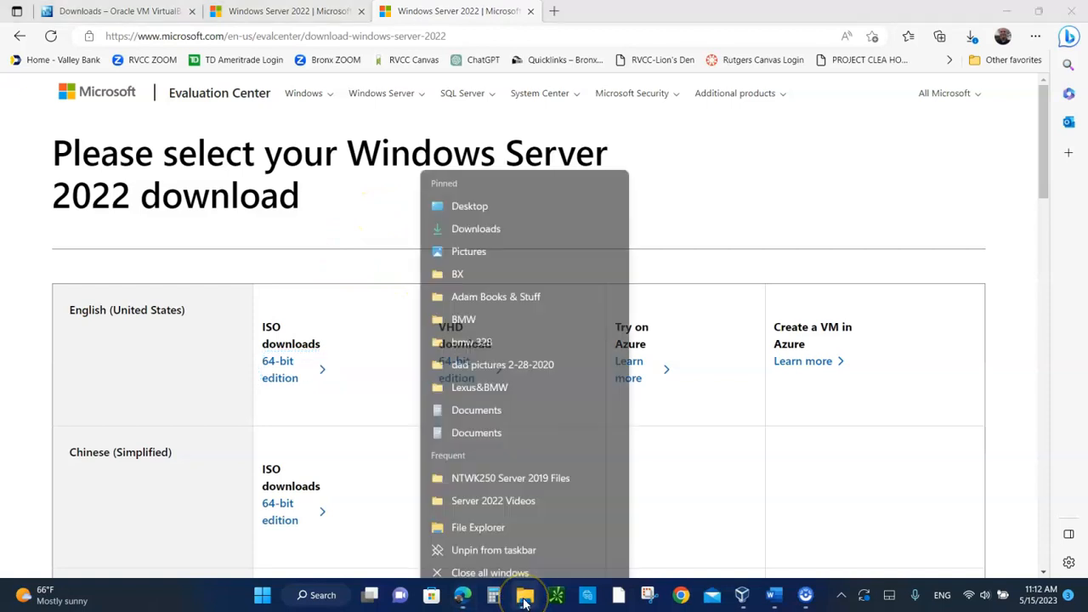
click(525, 600)
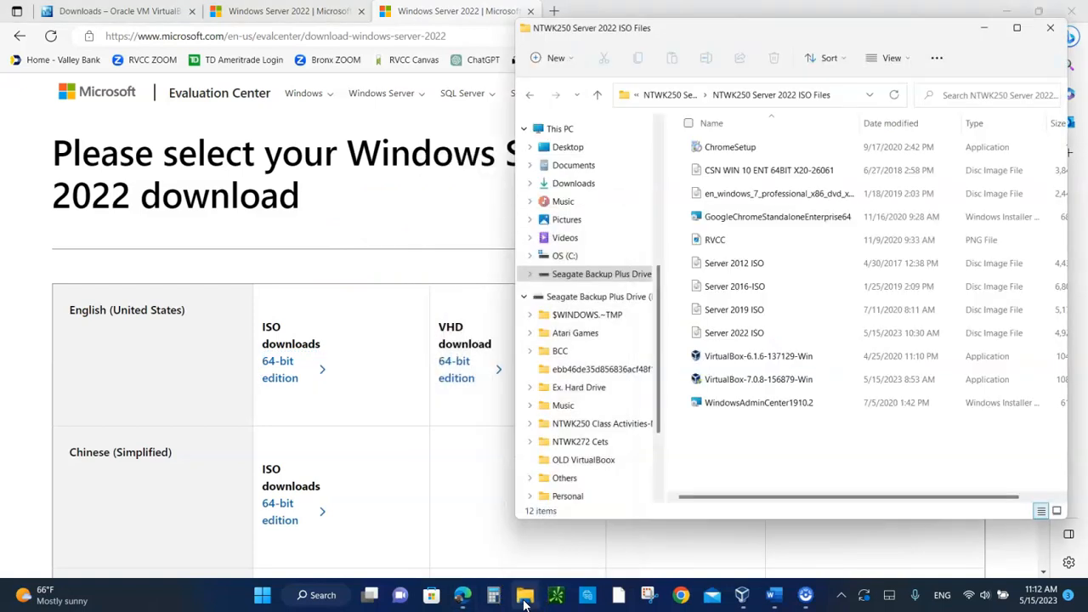
click(723, 334)
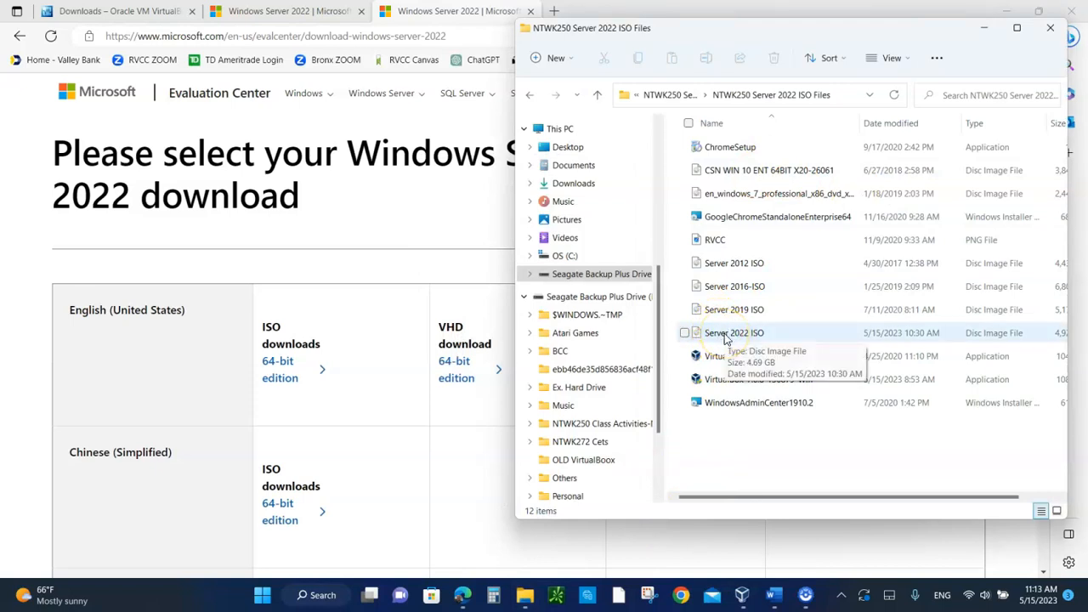
click(807, 189)
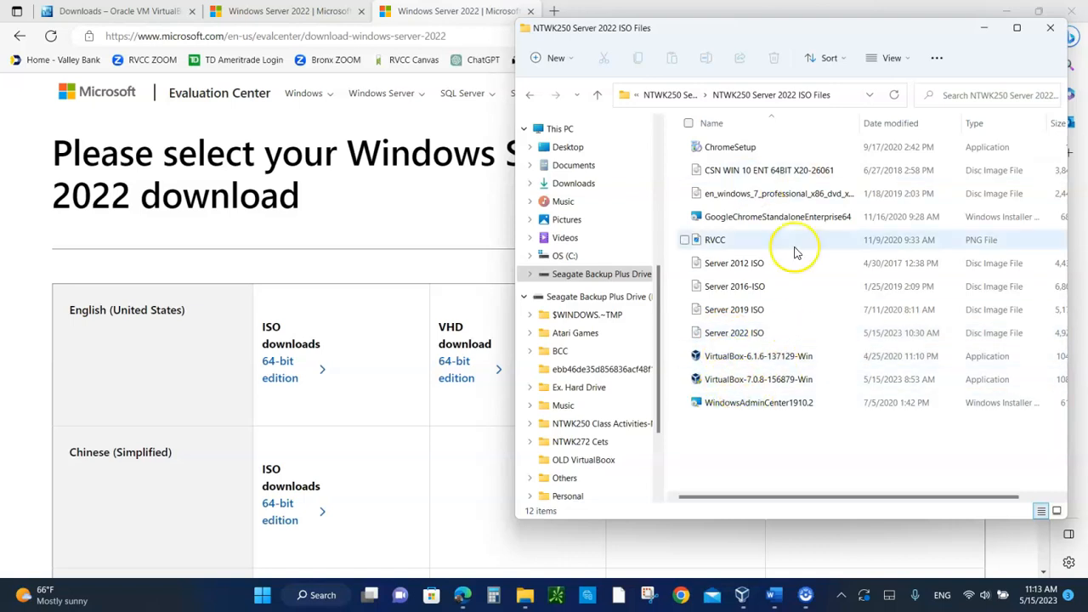
click(759, 269)
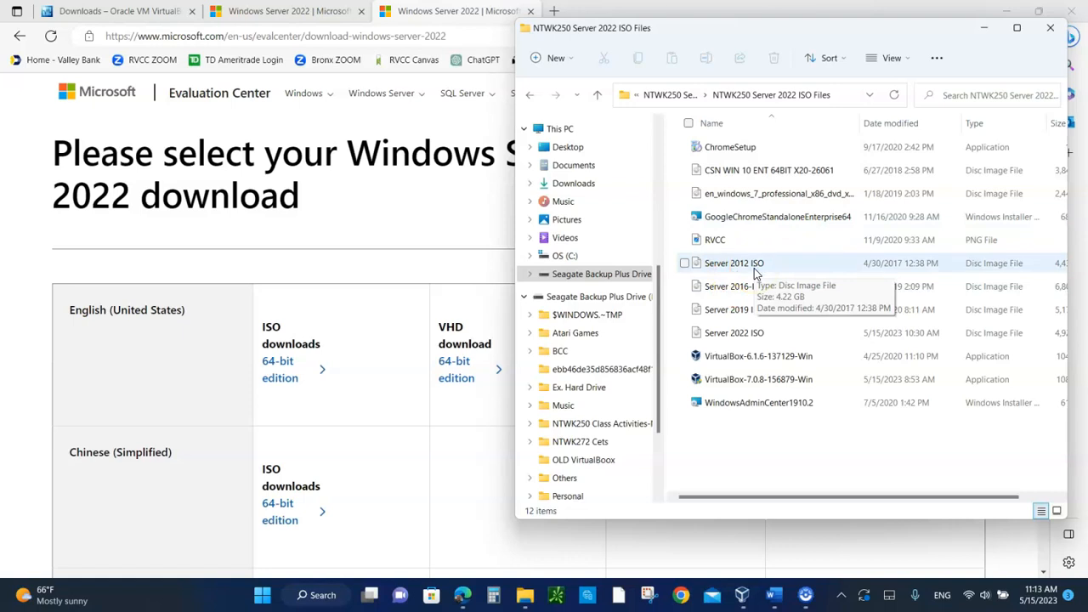
click(748, 336)
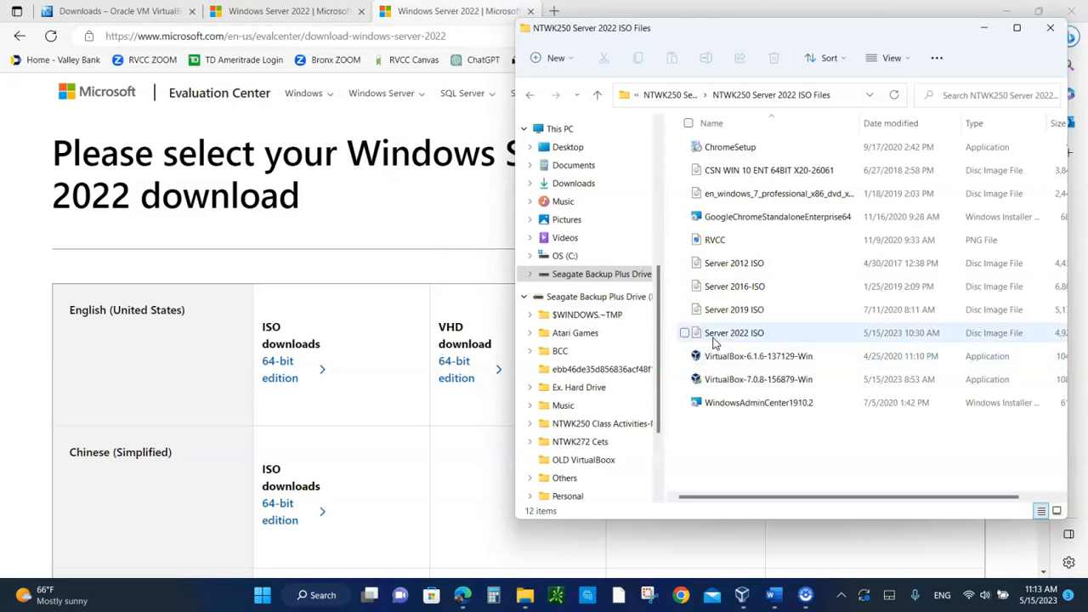
click(425, 220)
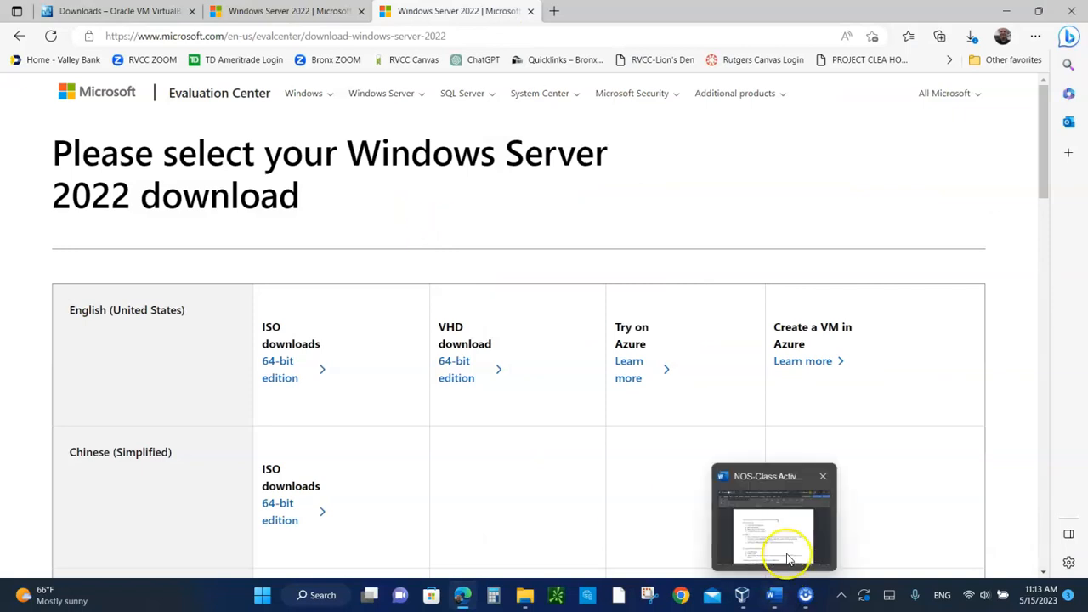
Step: Switch to Oracle VM VirtualBox Manager and check the host computer's system type in the Windows system information
click(742, 597)
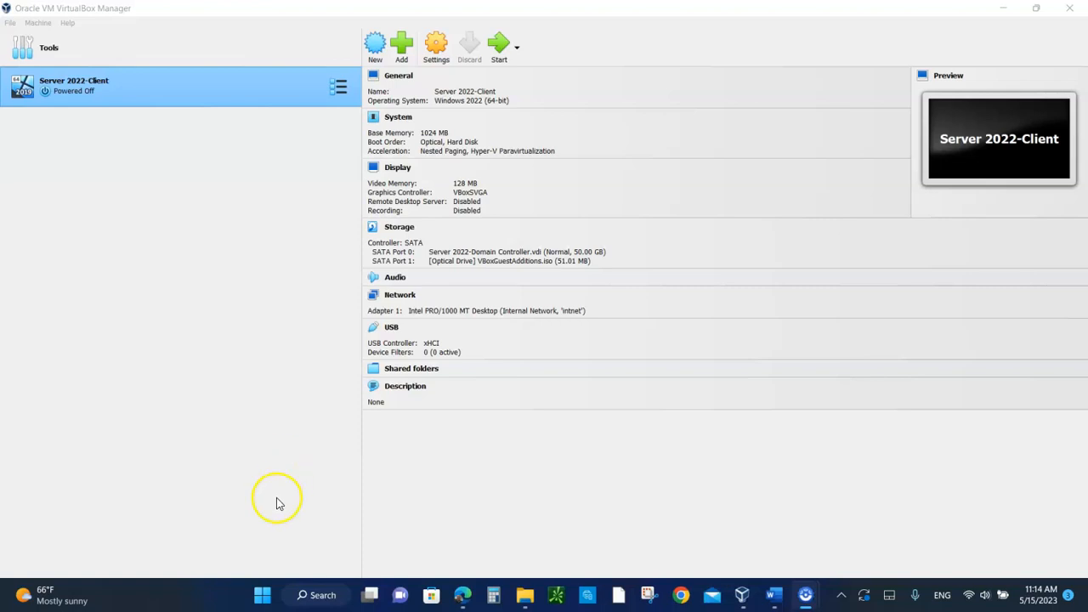
right_click(264, 595)
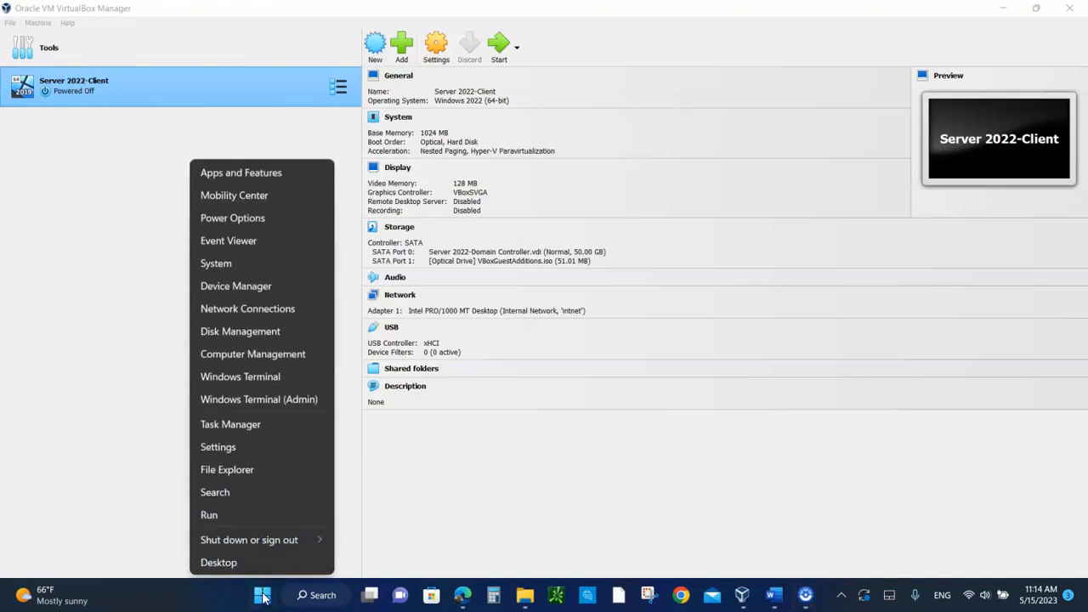
click(213, 265)
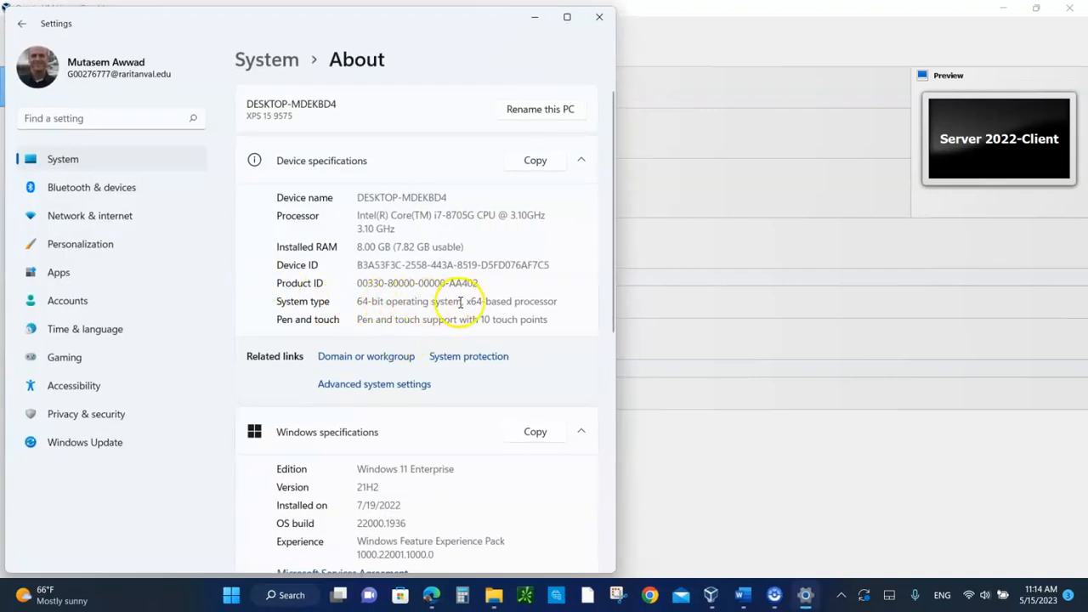
drag(470, 301, 525, 310)
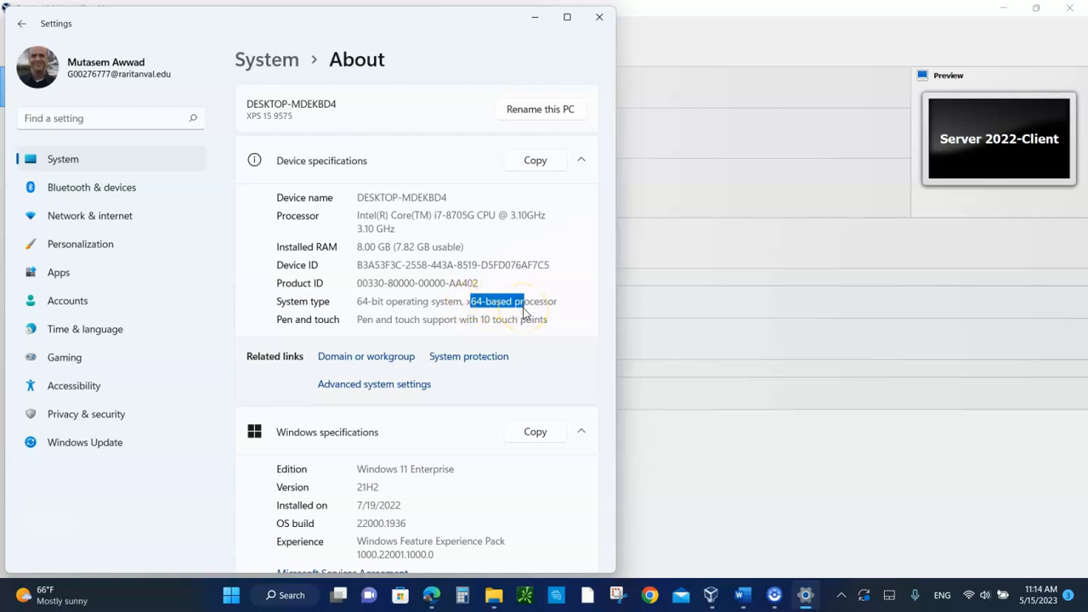
click(396, 299)
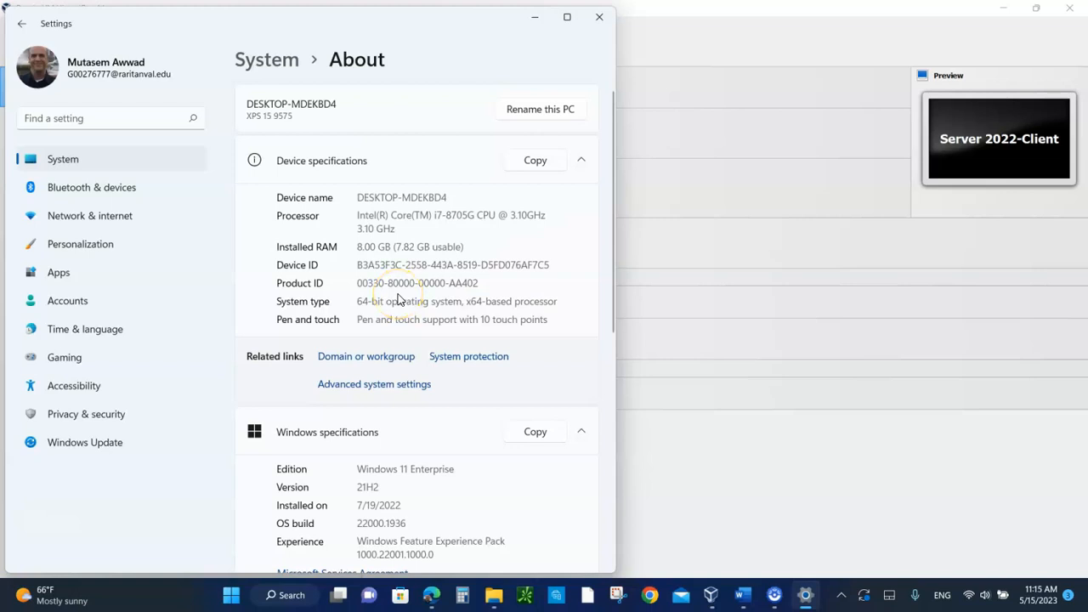
click(361, 306)
click(599, 18)
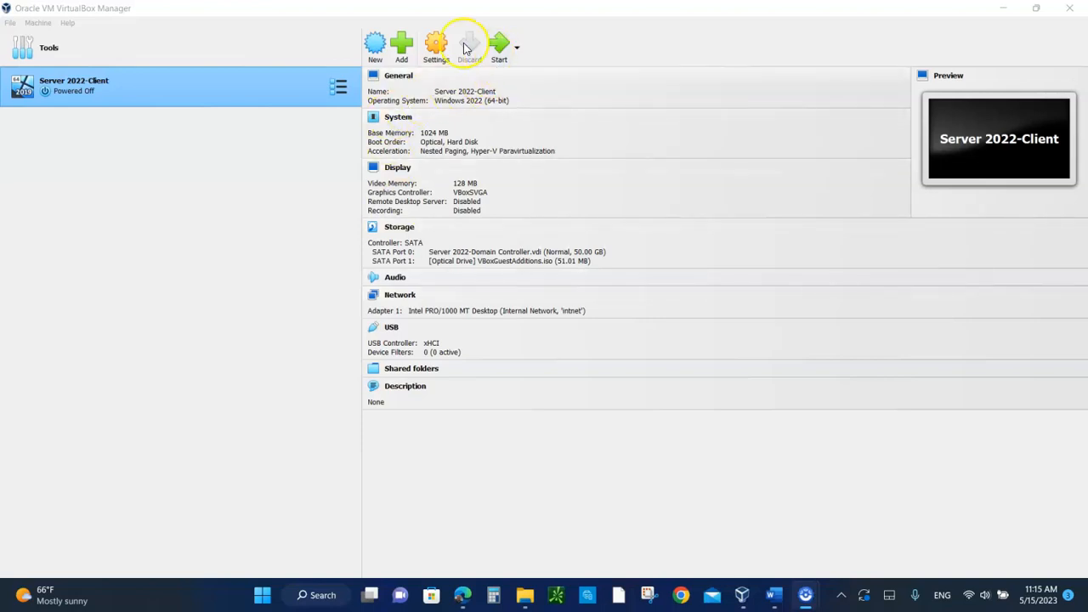
Step: Start creating a new virtual machine and name it Server 2022-Domain Controller
click(374, 48)
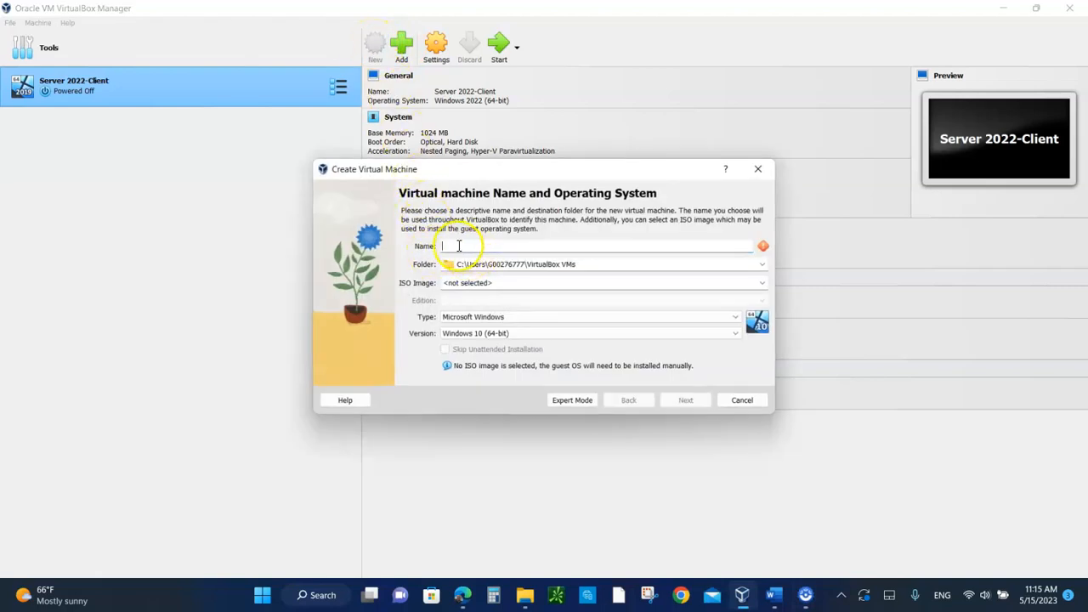
text(S)
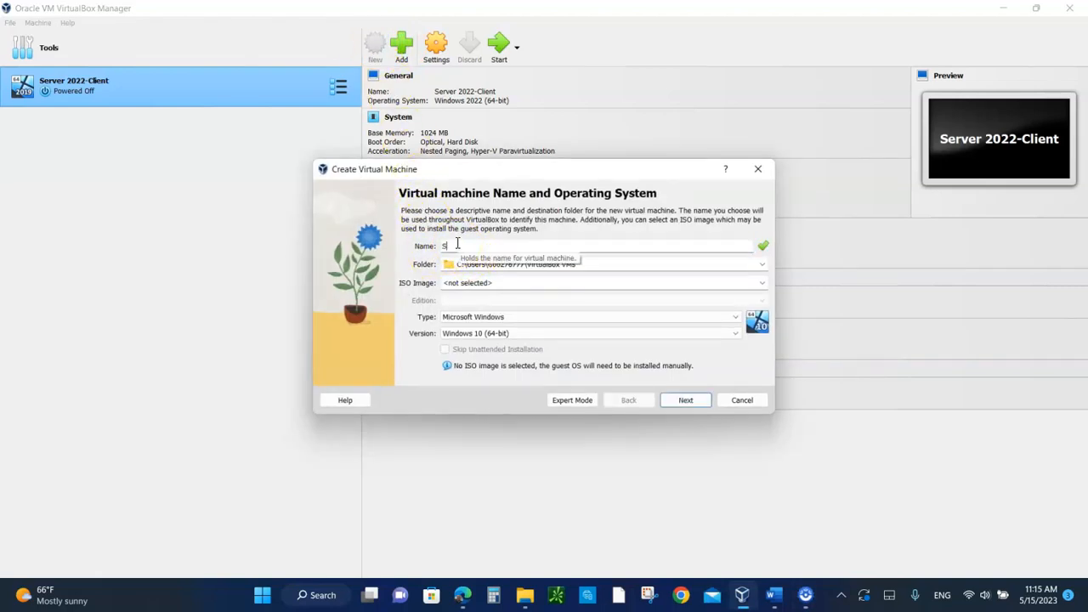
text(erver 2022-Domain C)
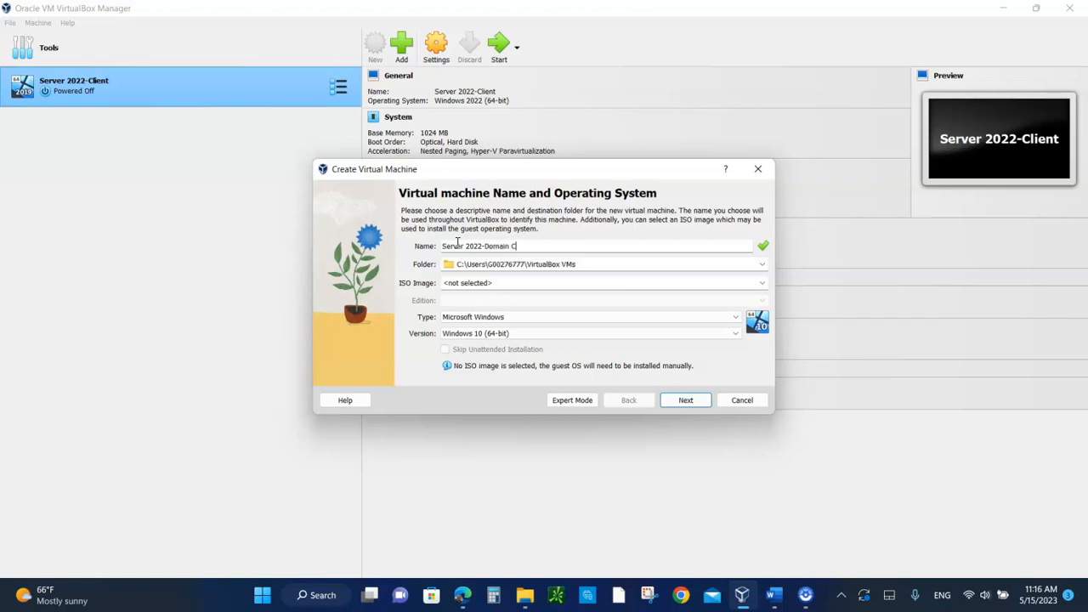
text(ontroller)
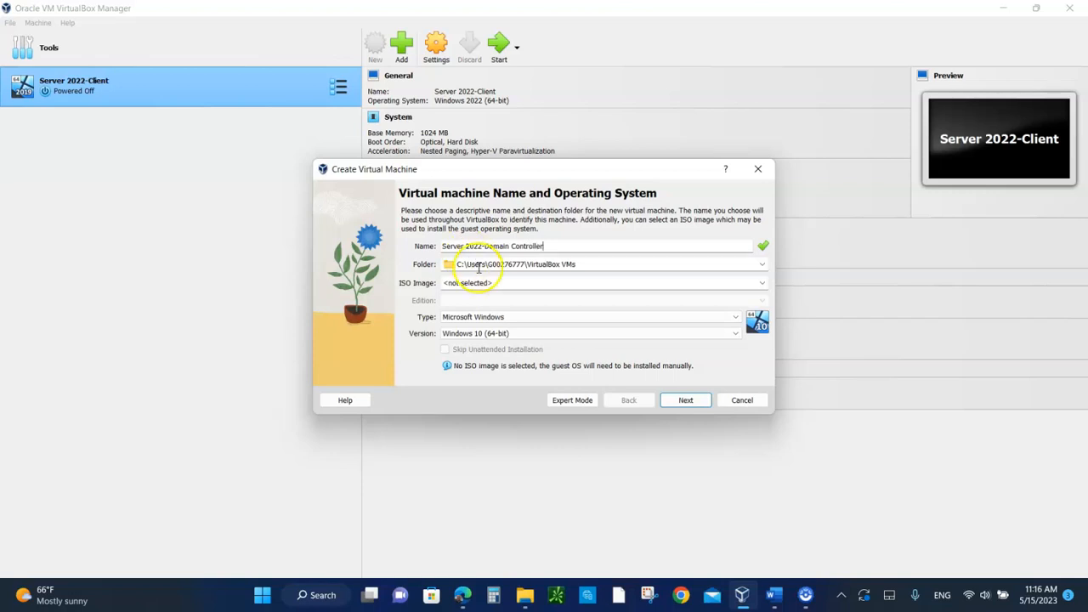
Step: Set the guest operating system version to Windows 2022 (64-bit) and continue to the hardware settings
click(513, 334)
scroll(522, 384, down, 4)
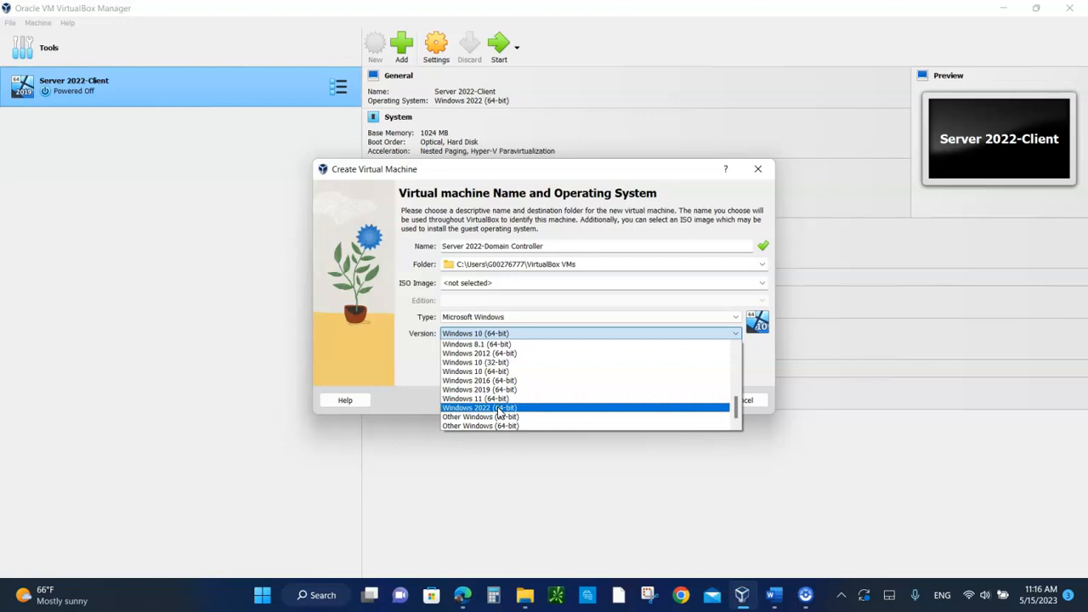
click(499, 408)
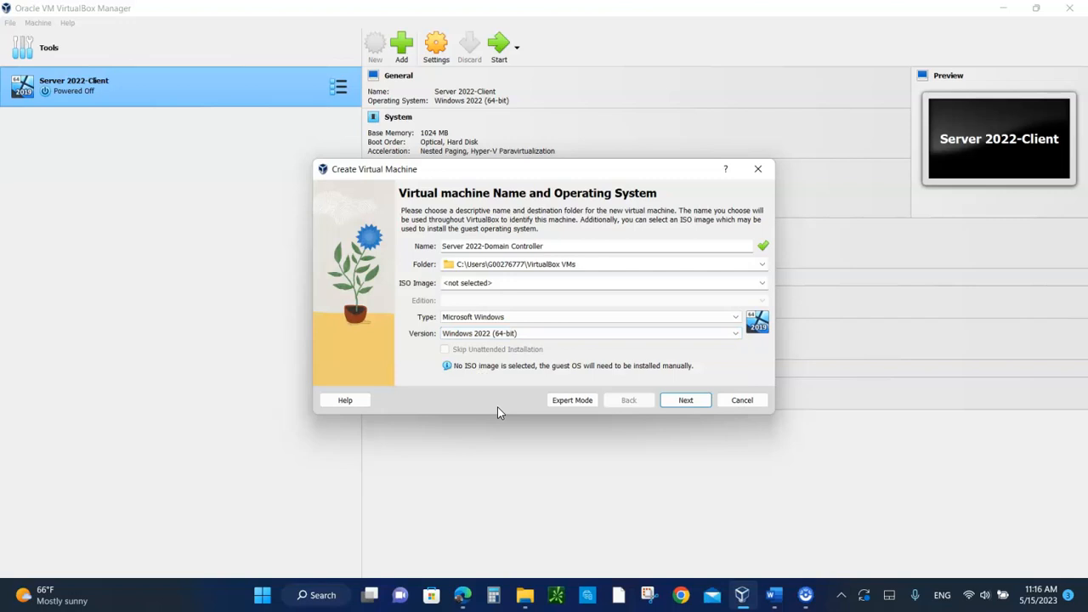
click(687, 401)
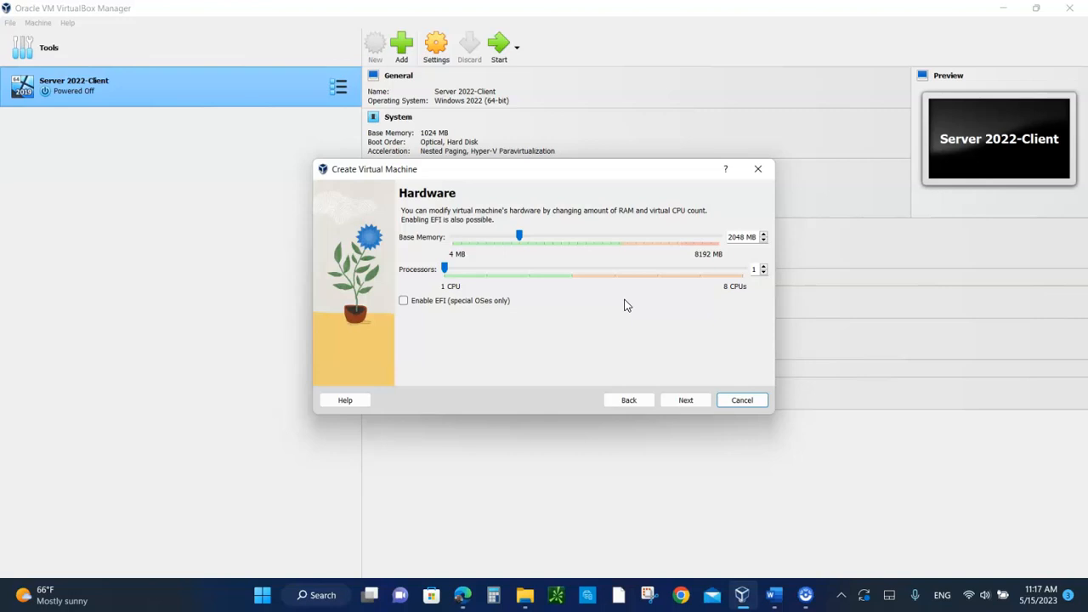
Step: Set the base memory to 1024 MB and accept creating a new 50 GB virtual hard disk
click(486, 243)
drag(518, 236, 486, 236)
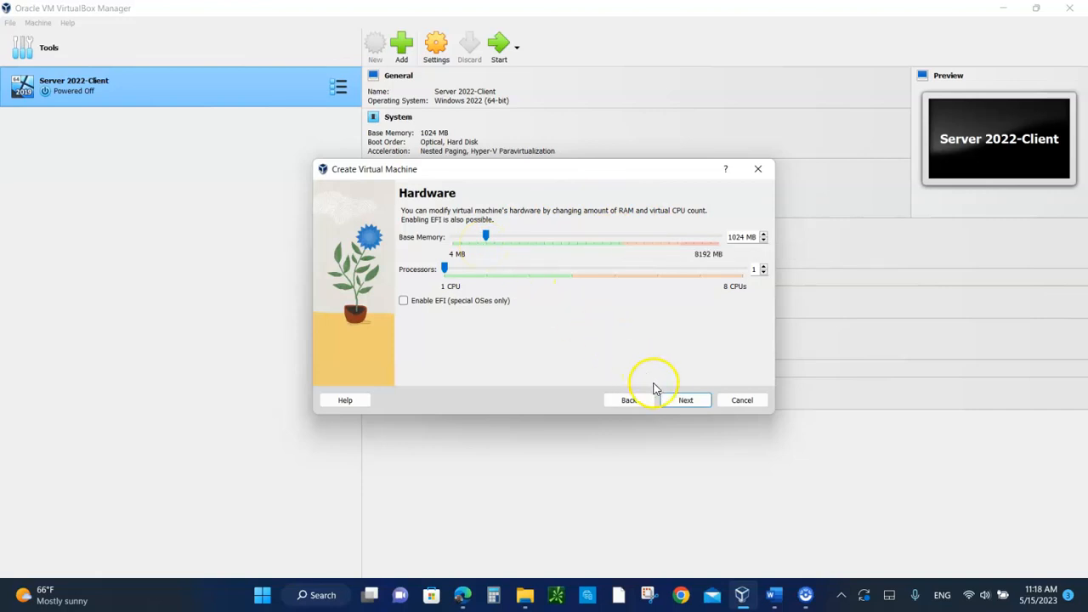
click(682, 400)
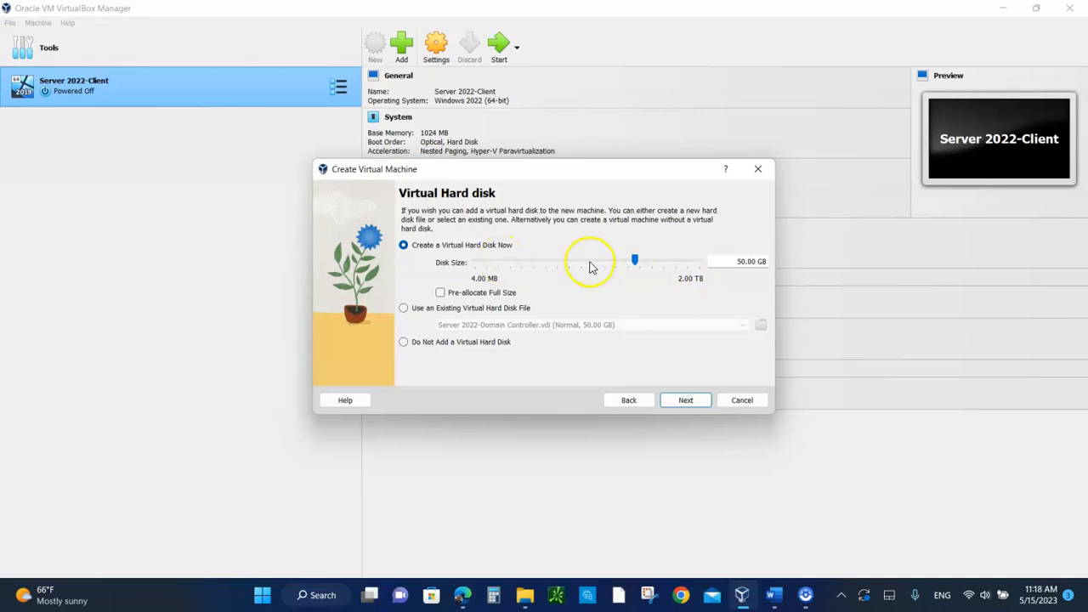
click(688, 400)
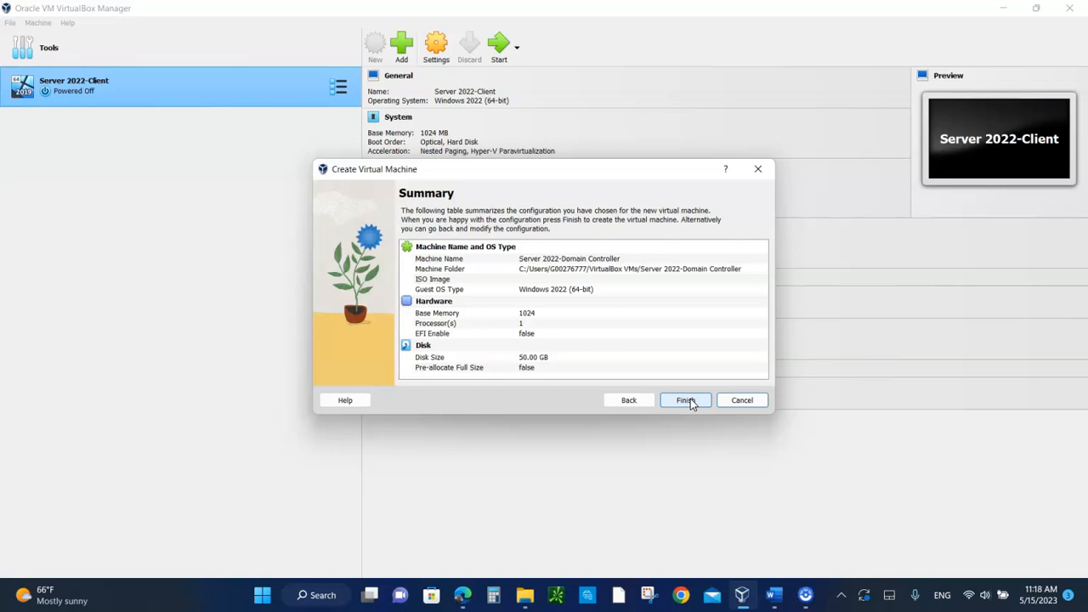
Step: Finish creating the Server 2022-Domain Controller machine and exclude Floppy from its boot order in the system settings
click(693, 400)
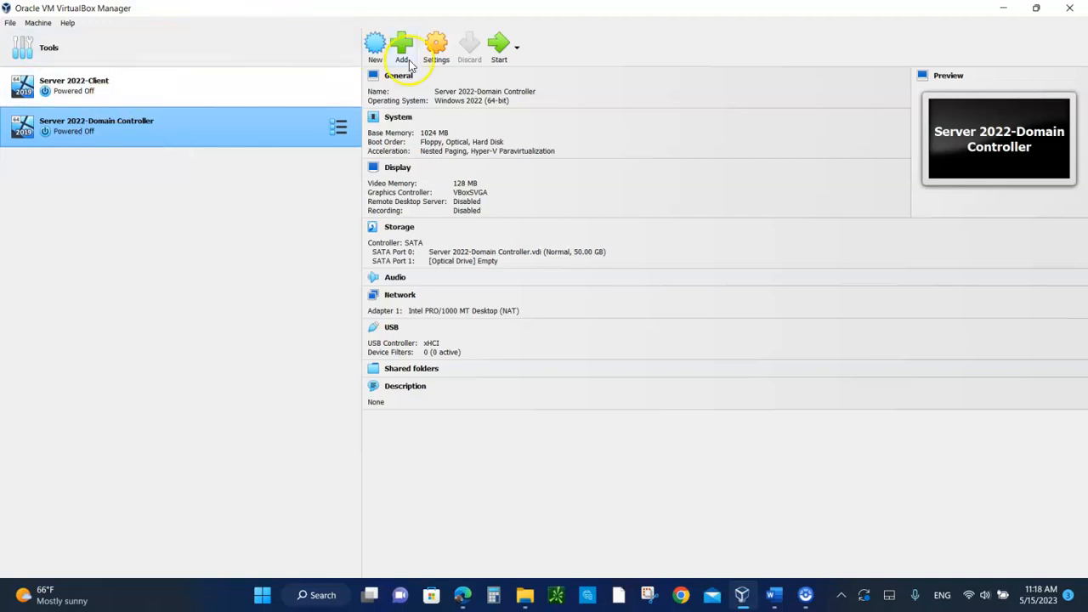
click(438, 52)
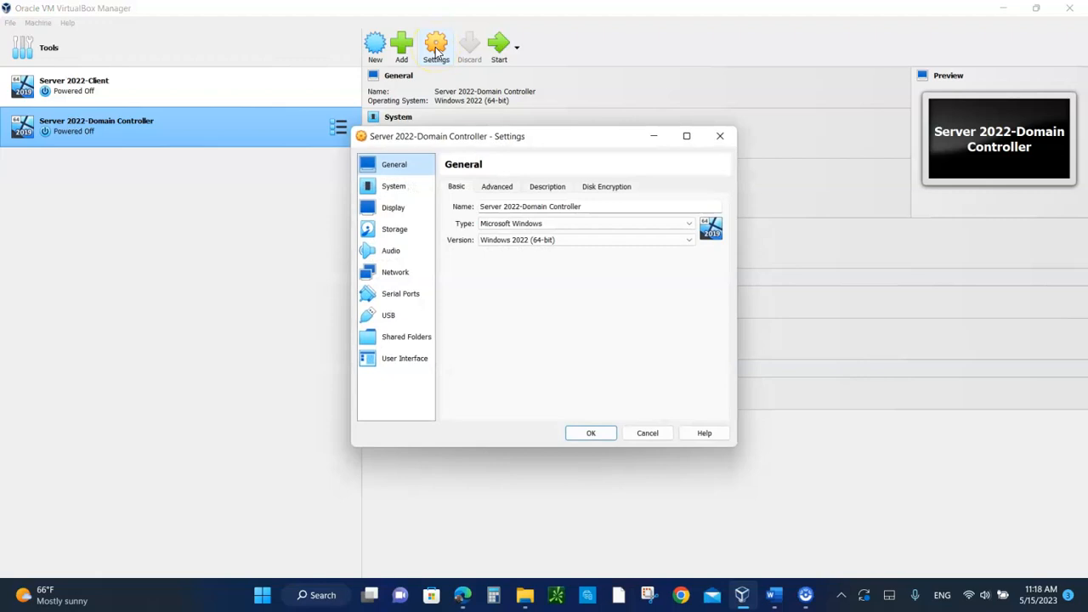
click(393, 189)
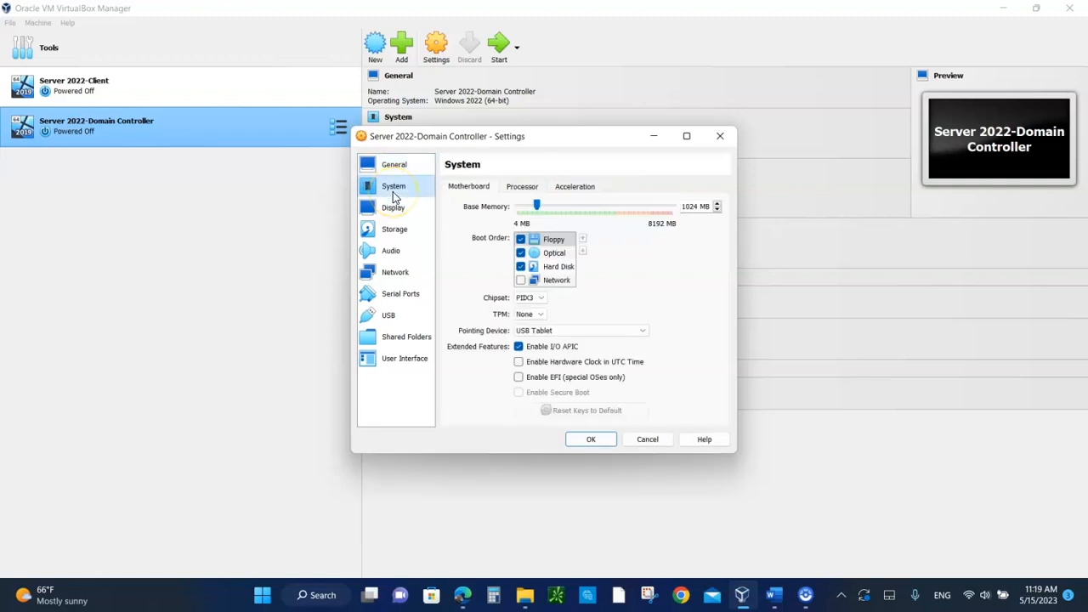
click(521, 241)
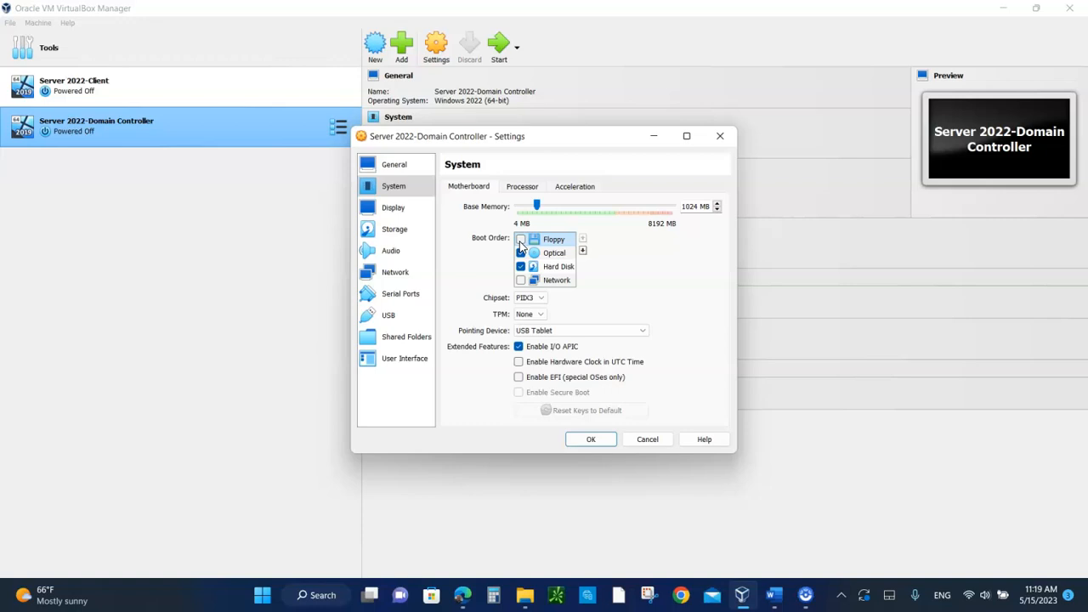
Step: Attach network Adapter 1 of the virtual machine to Internal Network
click(395, 273)
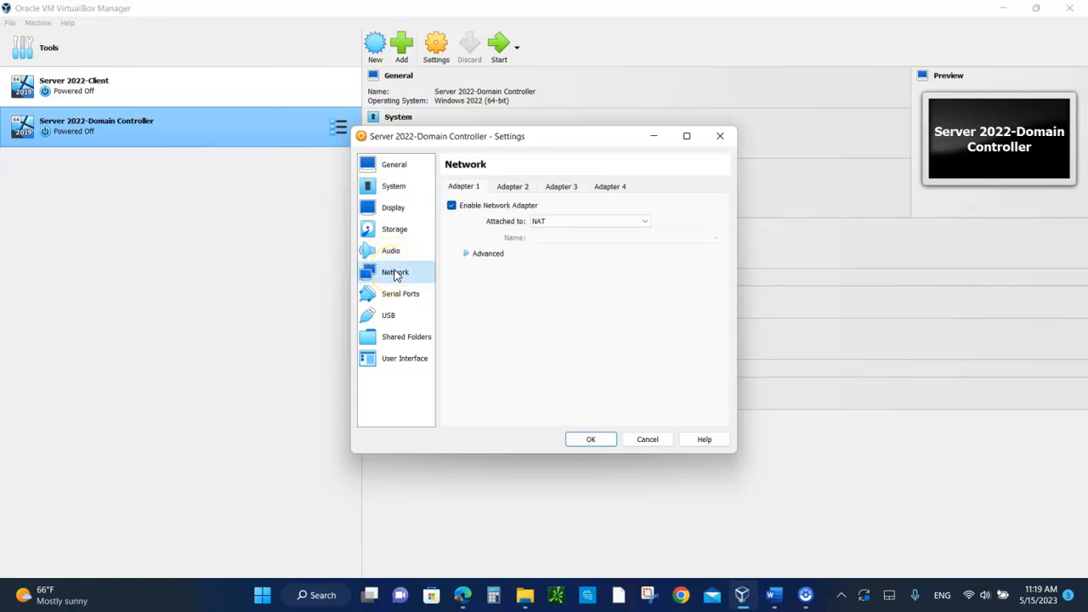
click(548, 224)
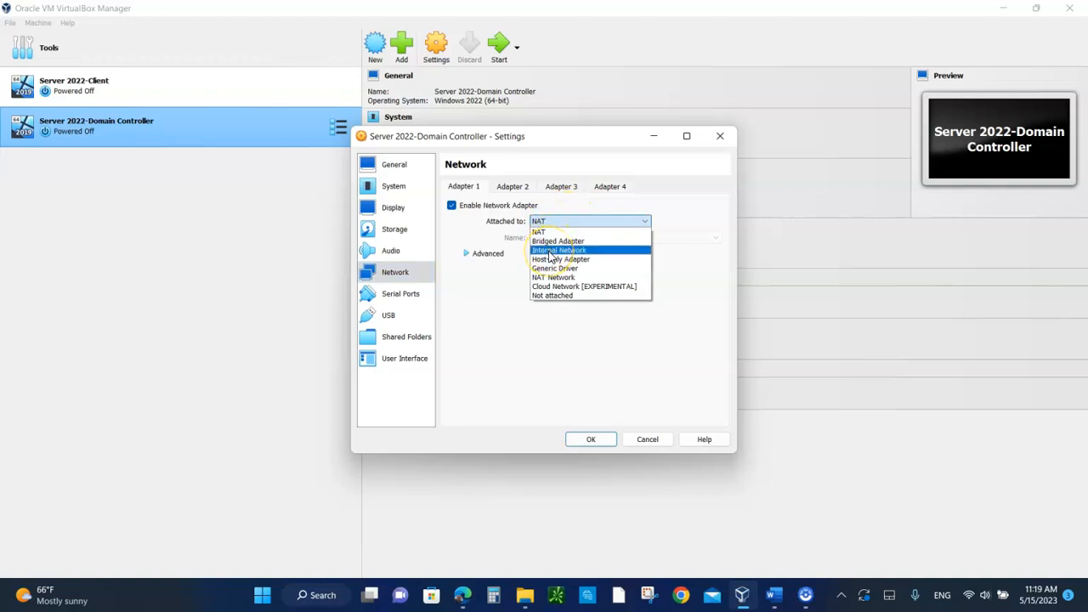
click(549, 251)
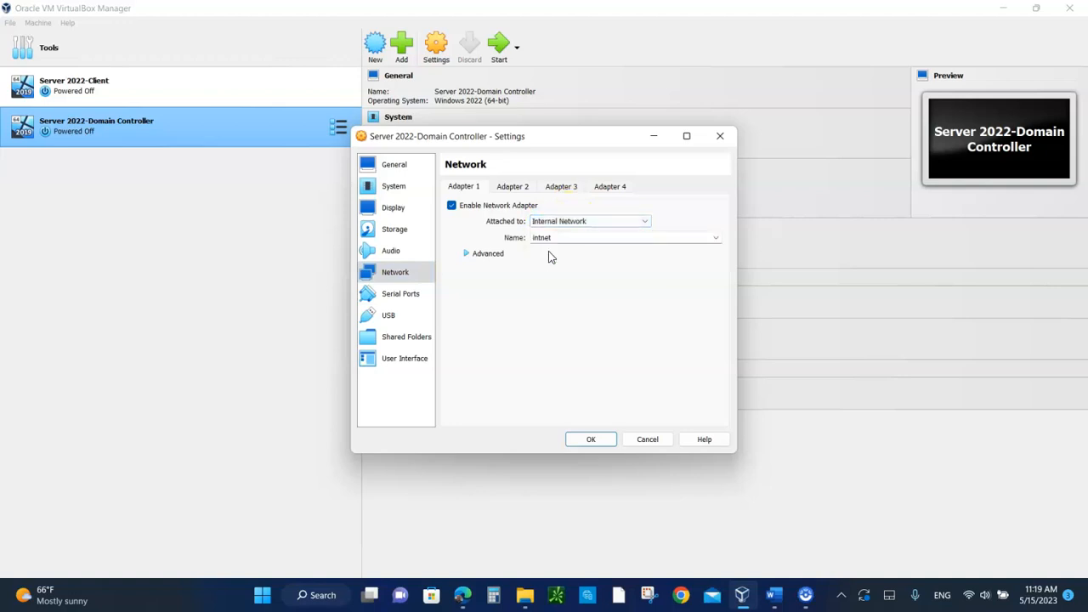
click(555, 225)
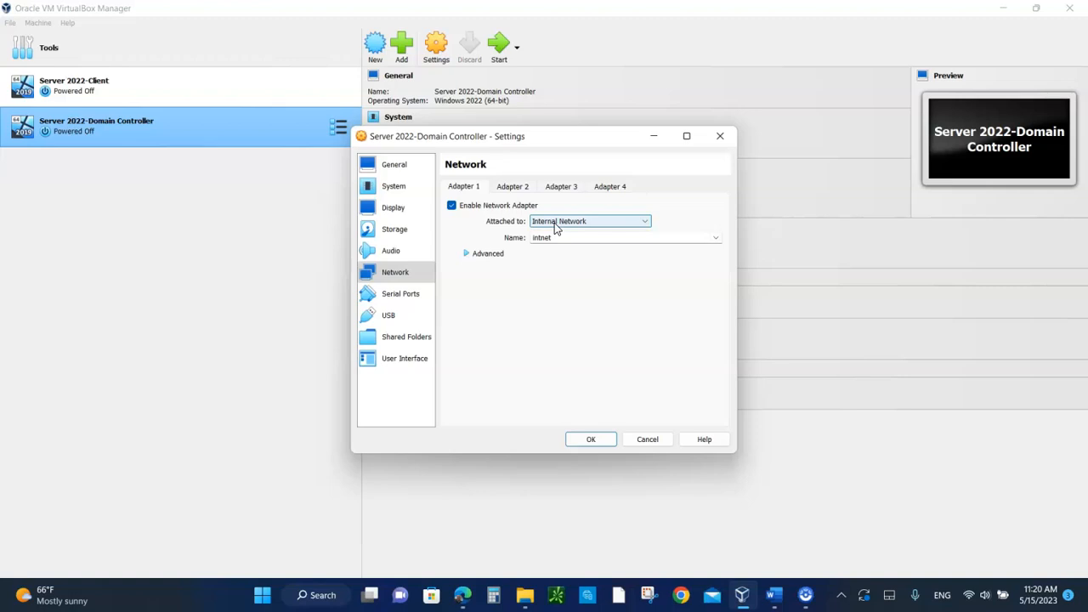
Step: Load the Server 2022 ISO from the NTWK250 Server 2022 ISO Files folder into the machine's empty optical drive and save the settings
click(389, 231)
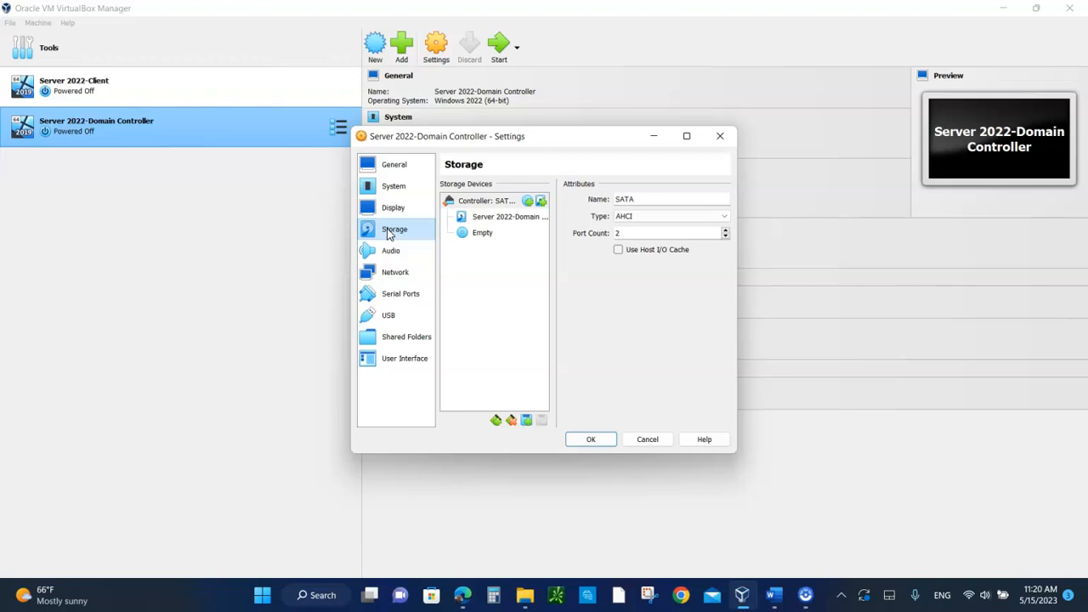
click(470, 241)
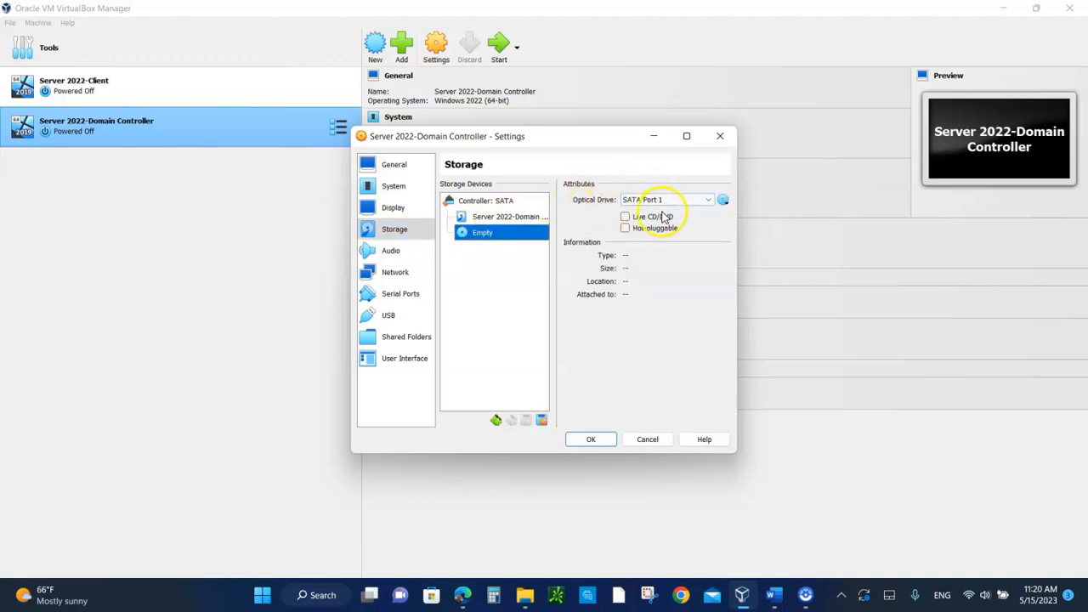
click(723, 201)
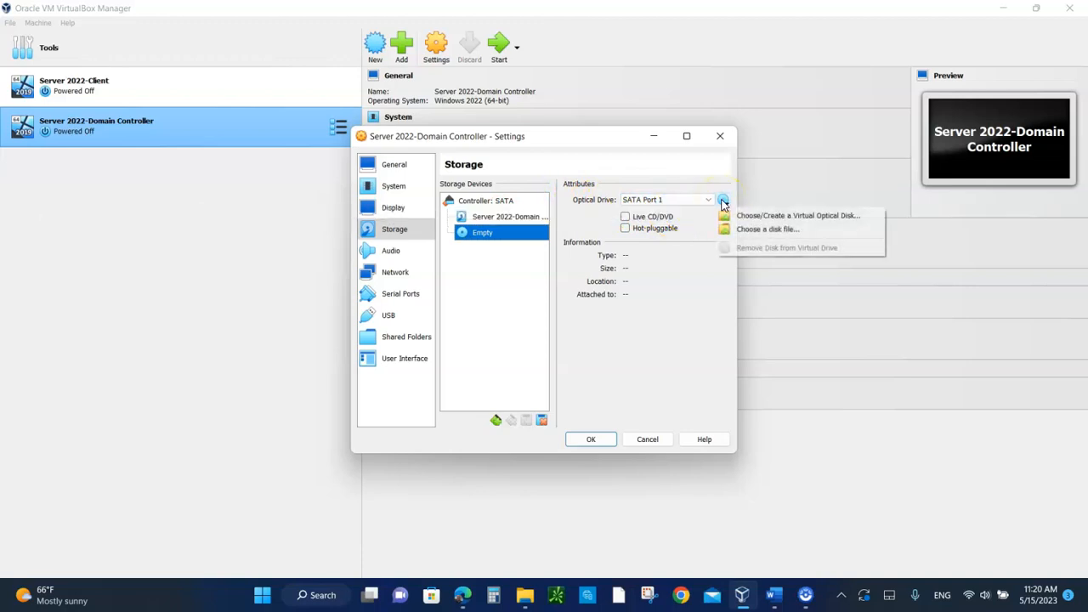
click(773, 217)
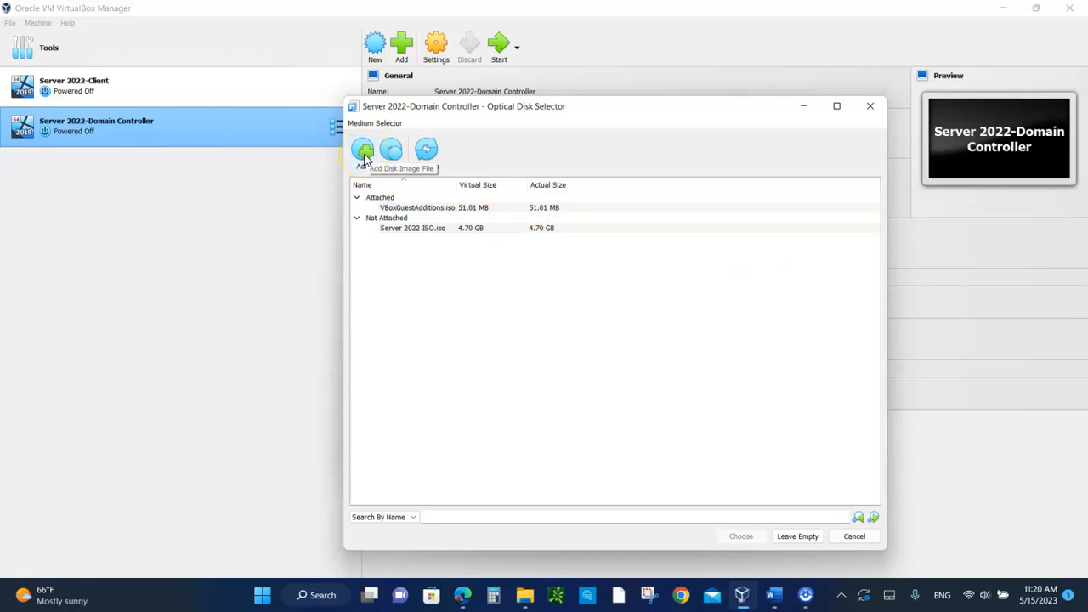
click(363, 153)
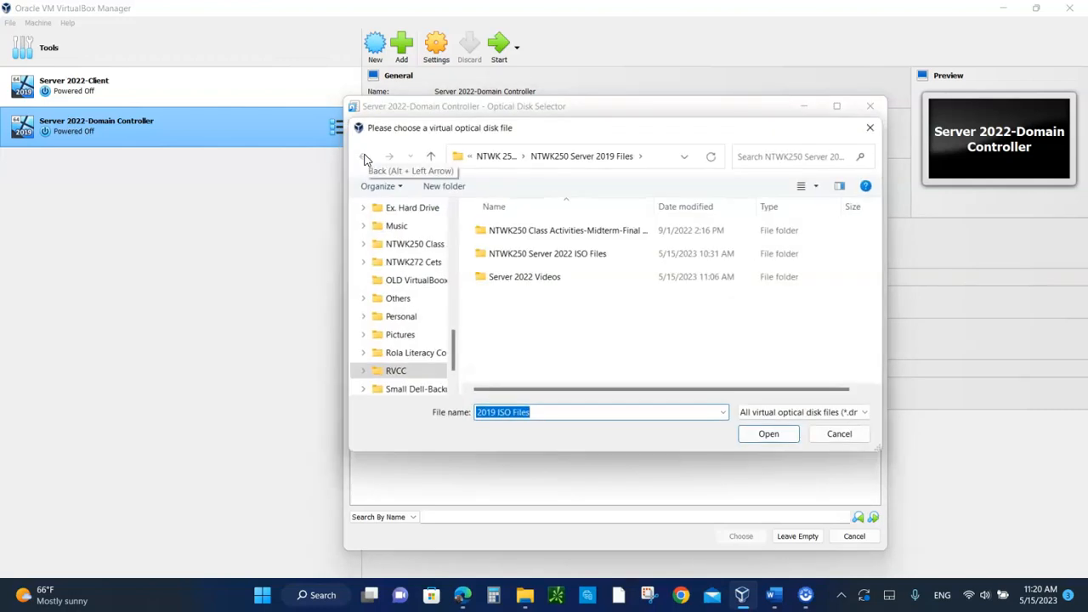
click(524, 259)
double_click(524, 259)
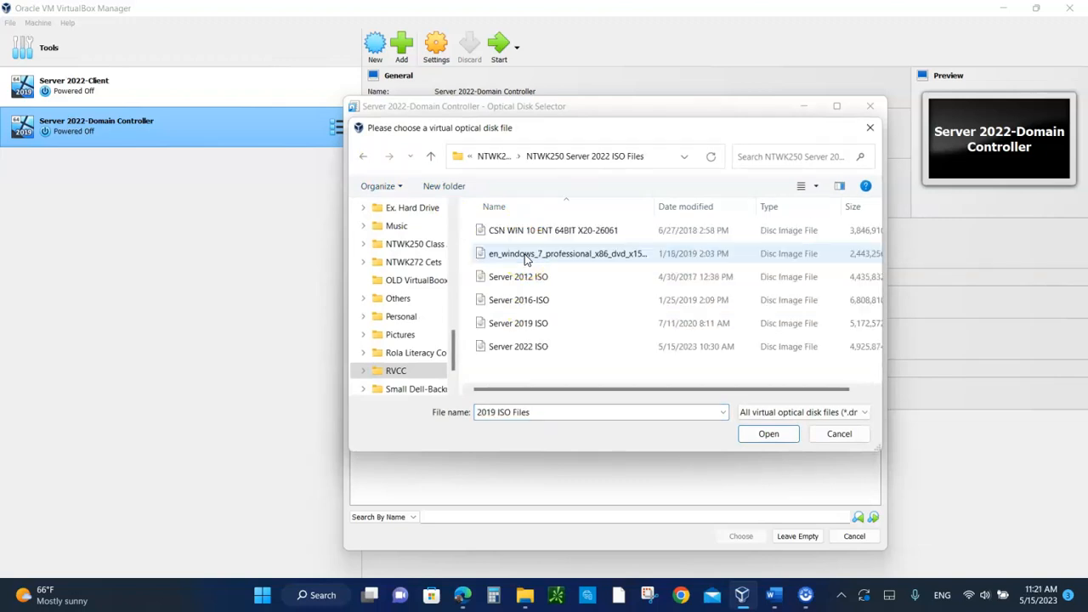
click(533, 352)
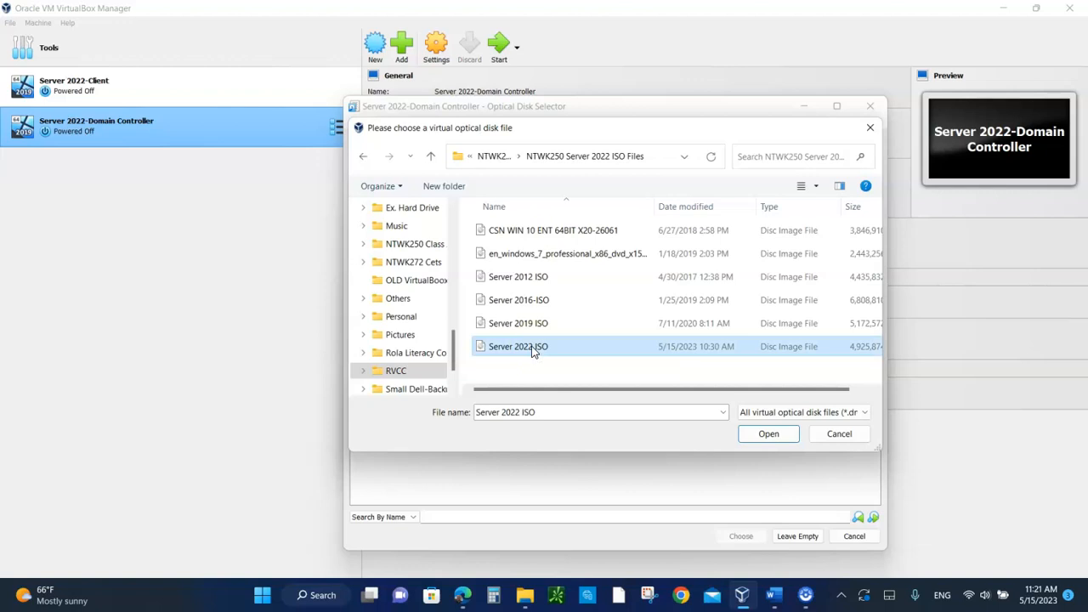
click(770, 435)
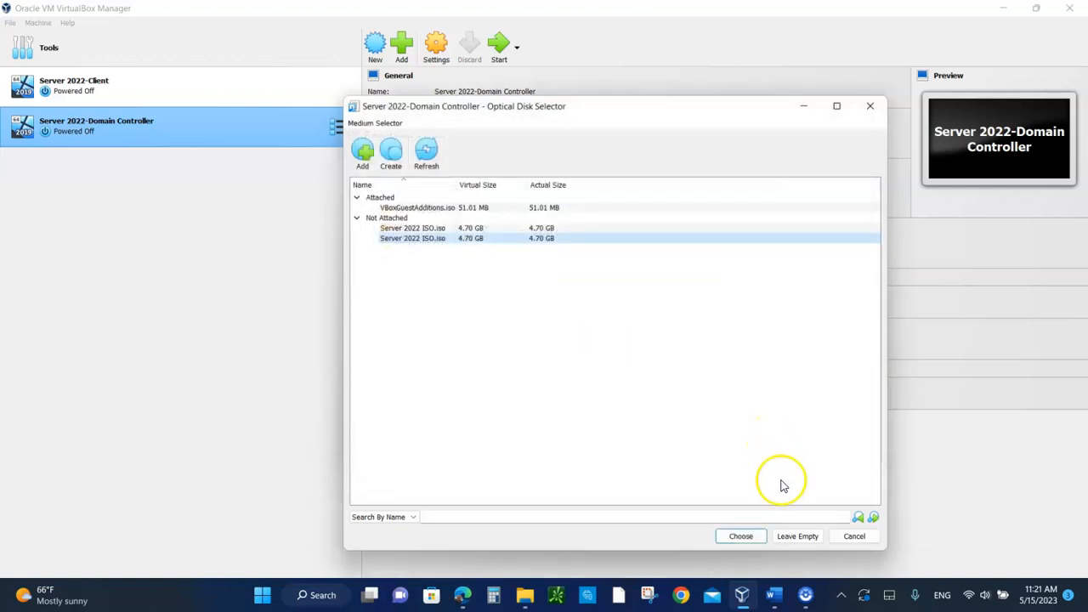
click(740, 536)
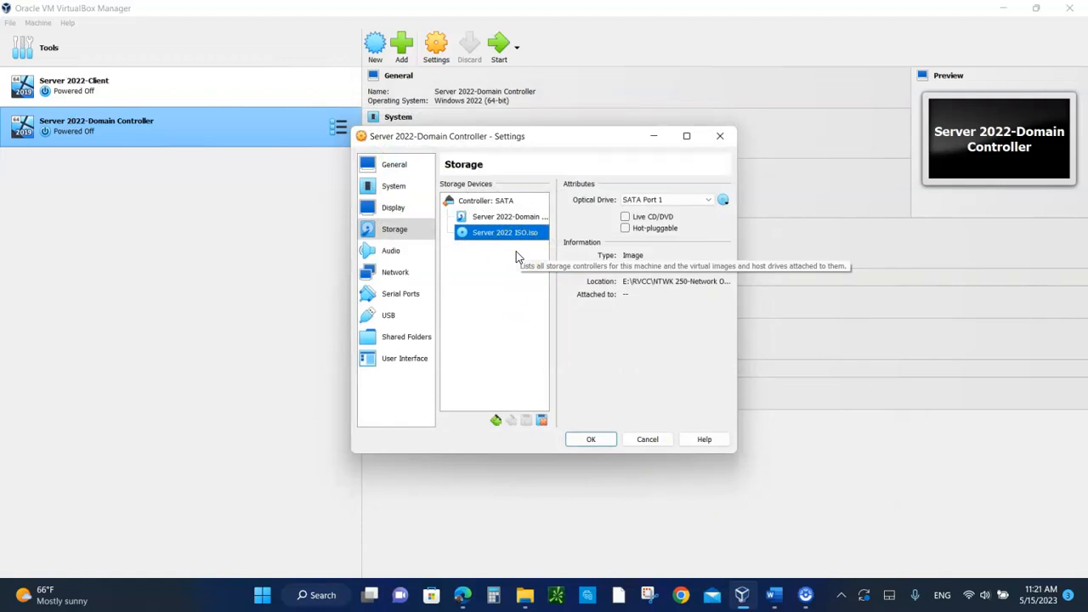
click(593, 439)
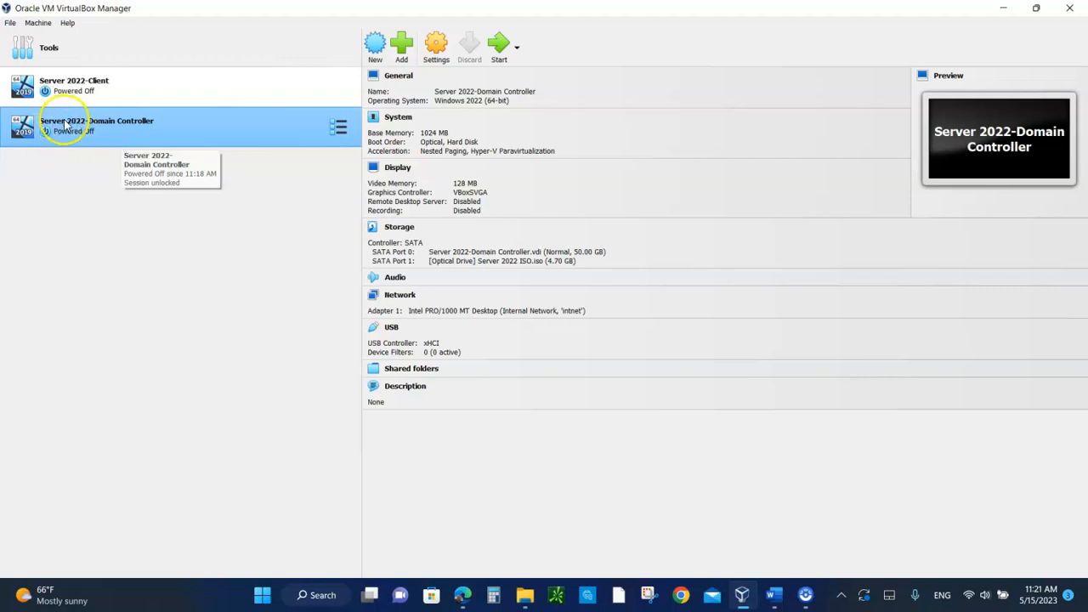
Step: Start the Server 2022-Domain Controller machine, bring its window into view and dismiss the notification overlays
click(500, 49)
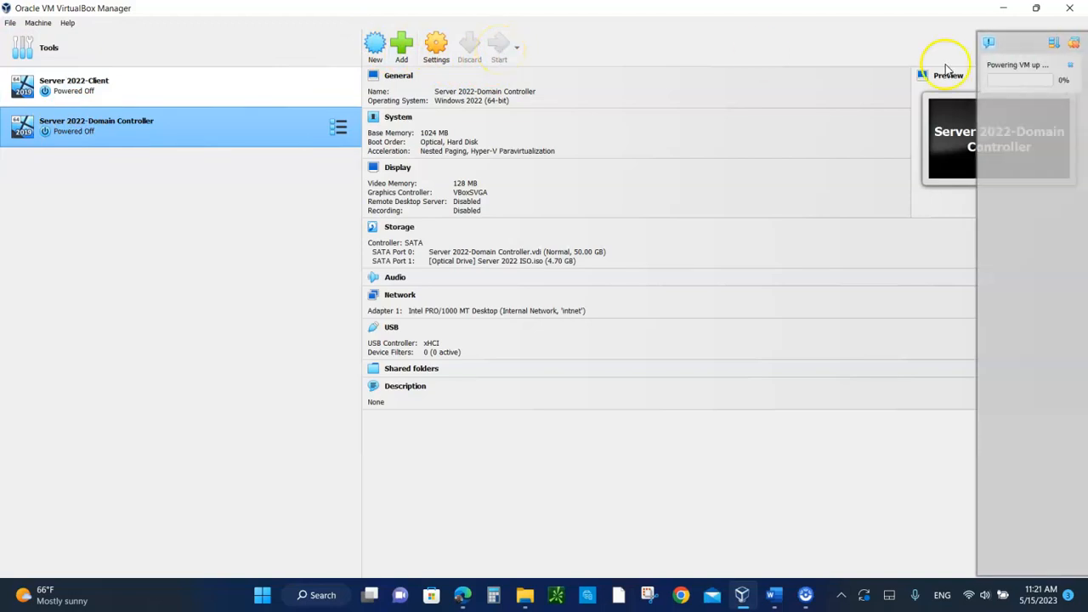
click(1076, 47)
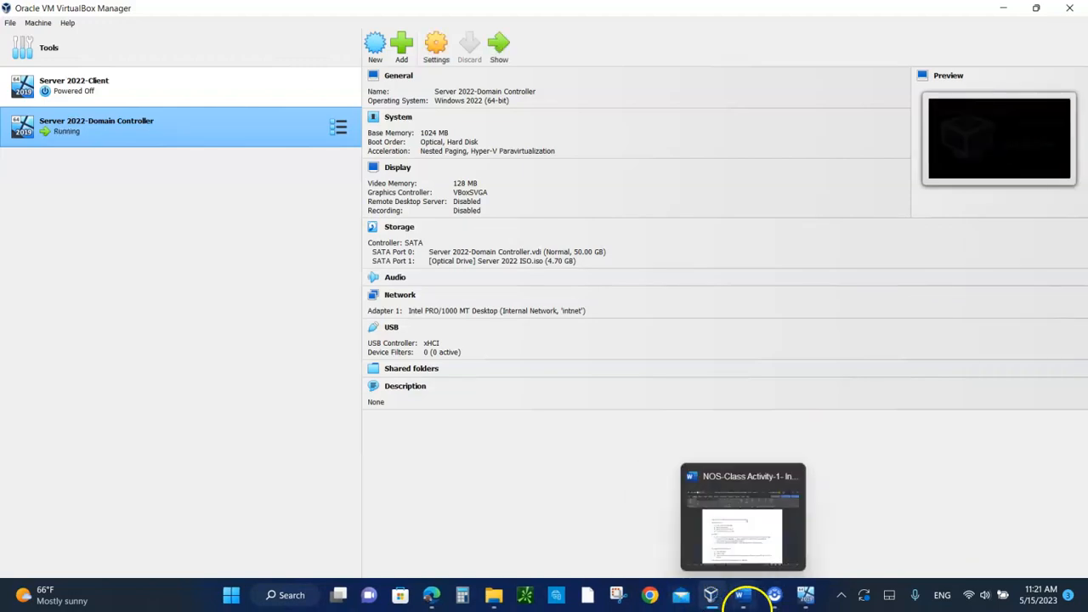
mouse_move(802, 587)
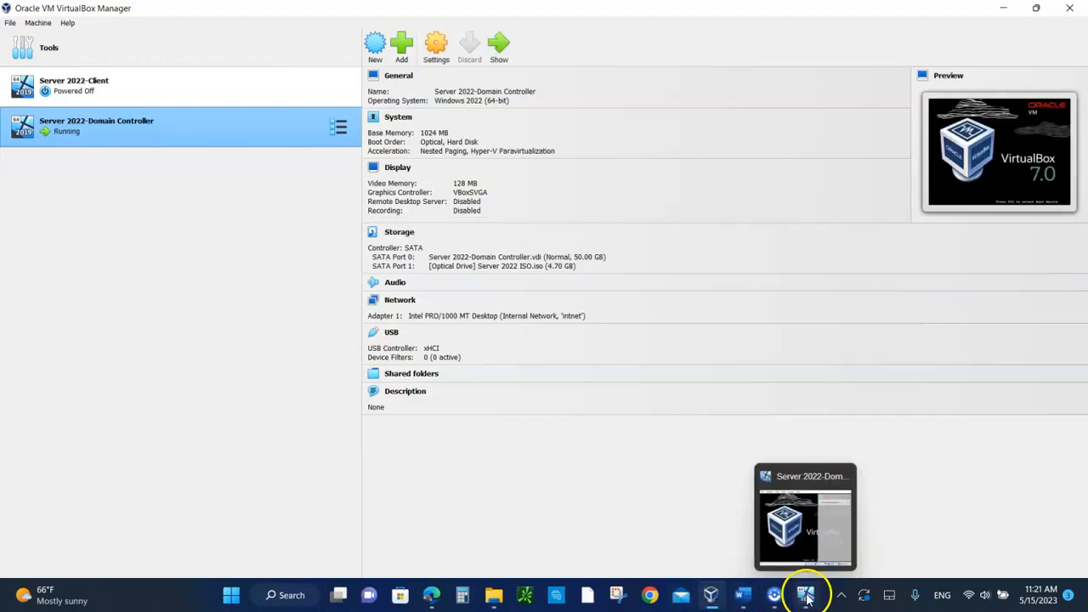
click(815, 527)
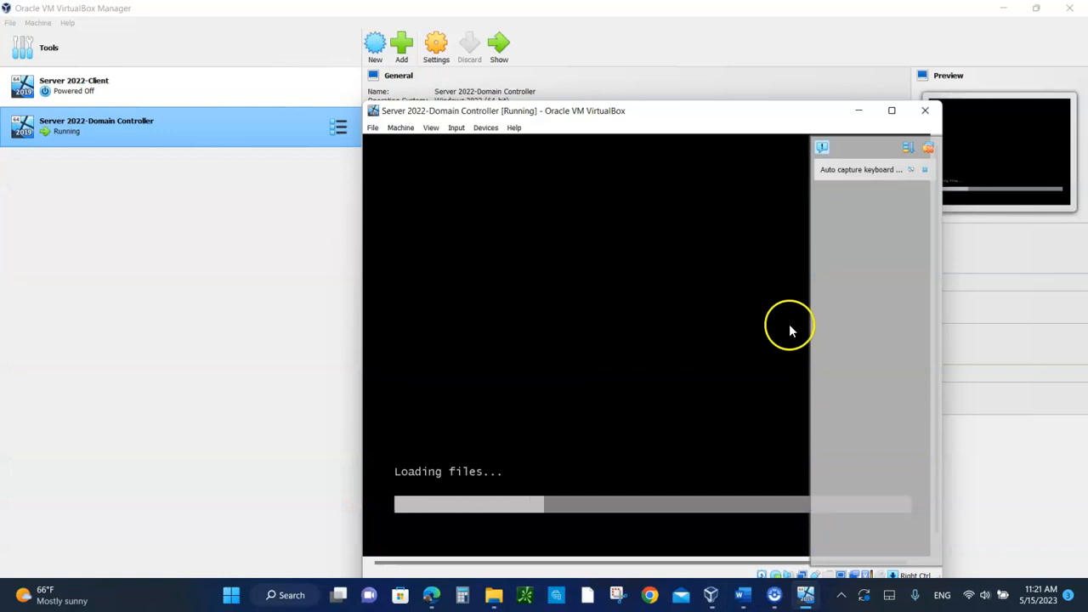
drag(739, 117, 570, 64)
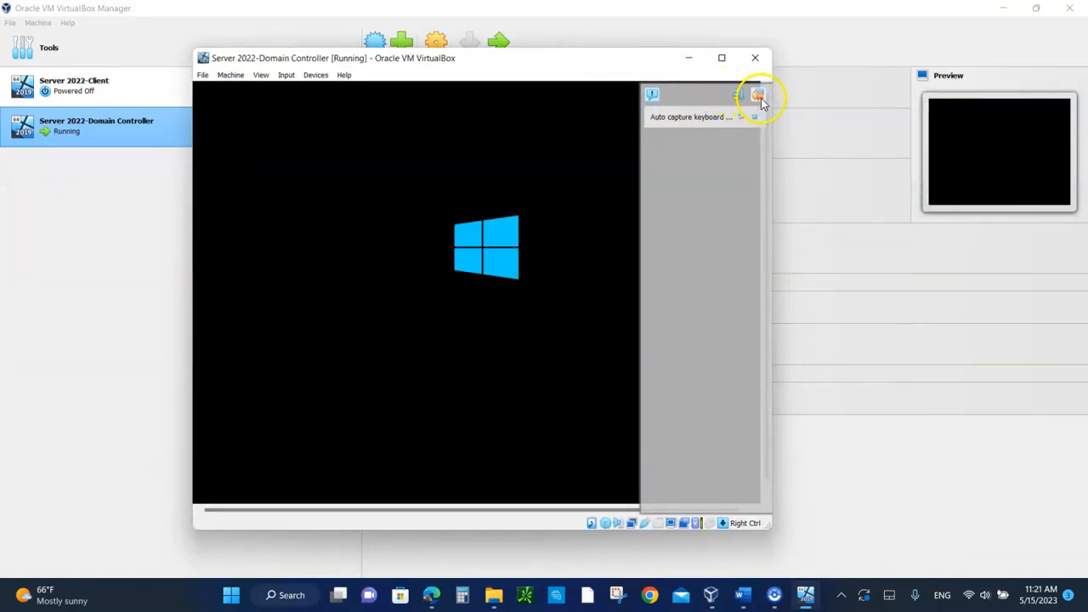
click(759, 95)
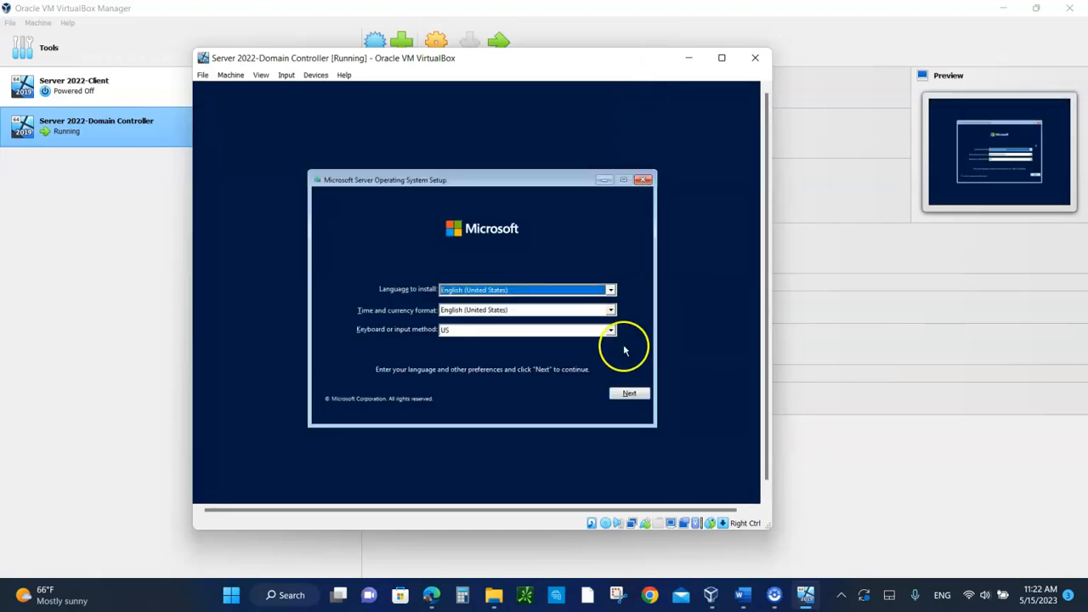
Step: Accept the default language, time format and keyboard settings in the guest's setup and start the installation
click(630, 394)
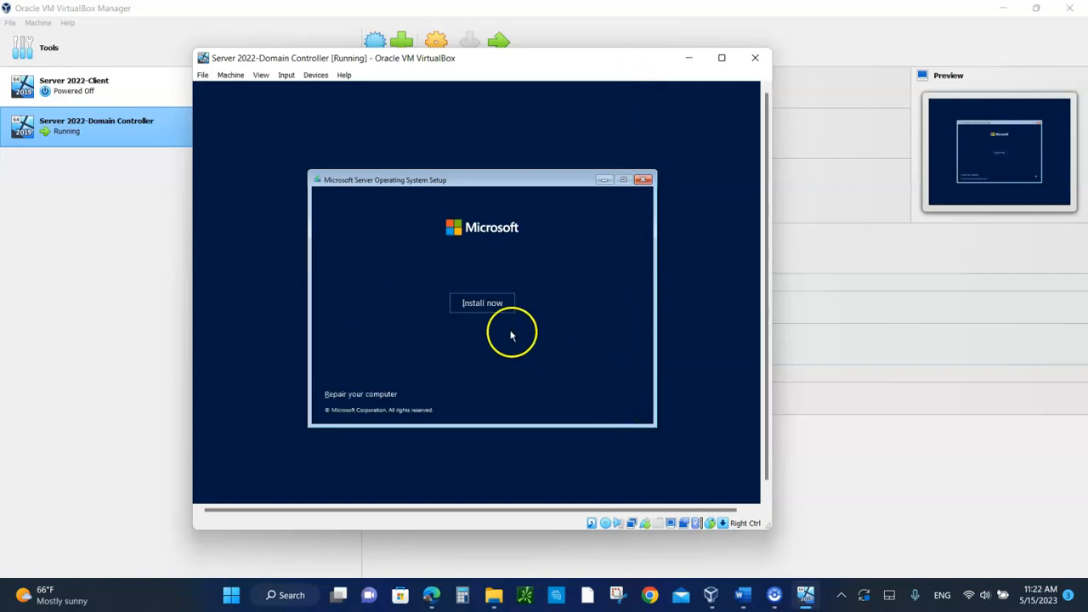
click(480, 302)
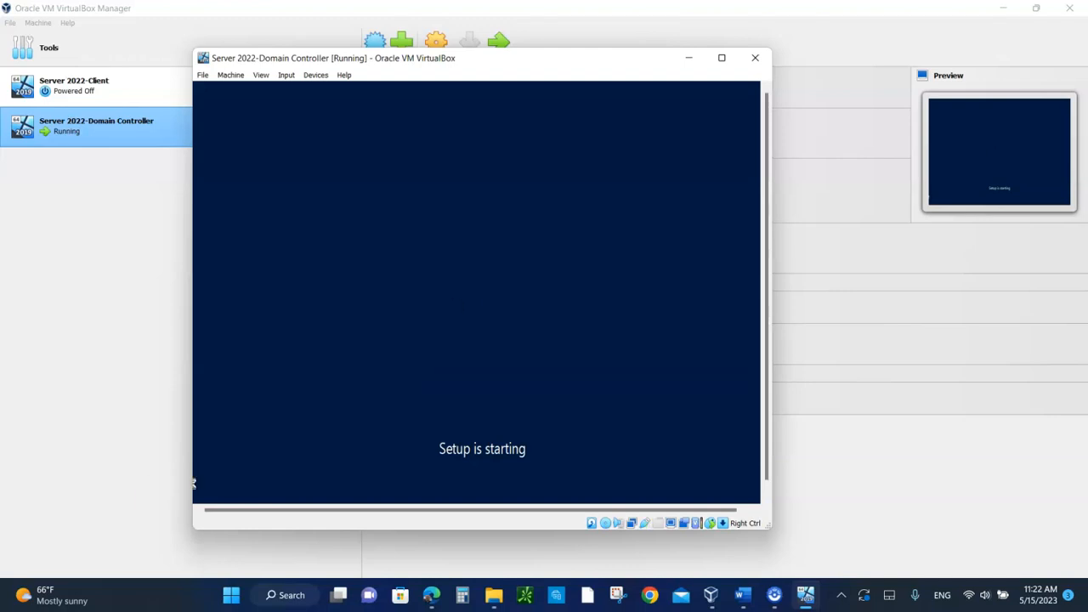
click(317, 354)
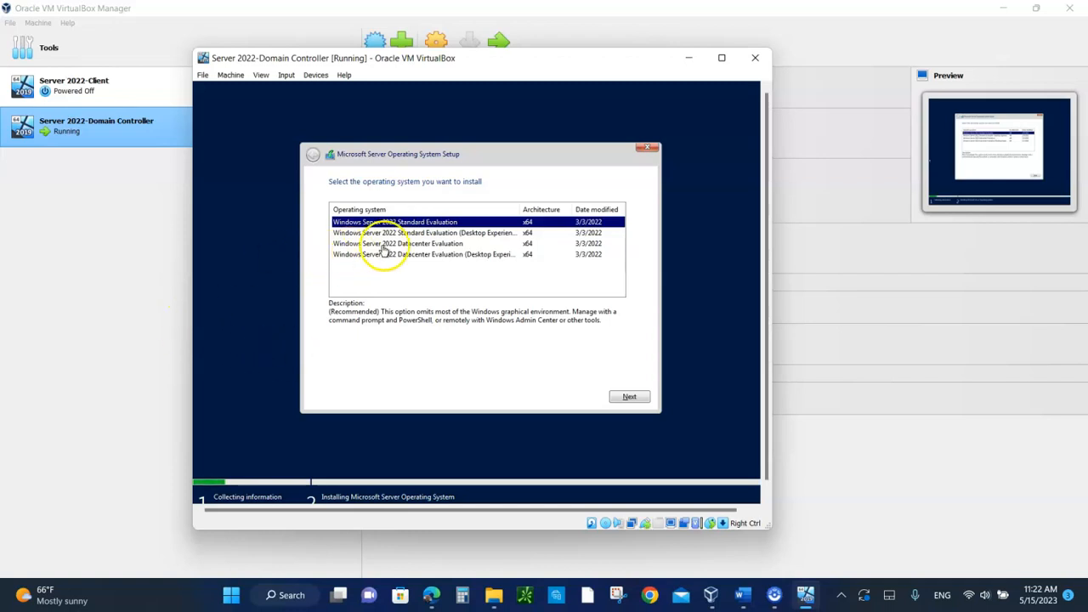
Step: Select Windows Server 2022 Standard Evaluation (Desktop Experience) as the operating system and accept the license terms
click(466, 235)
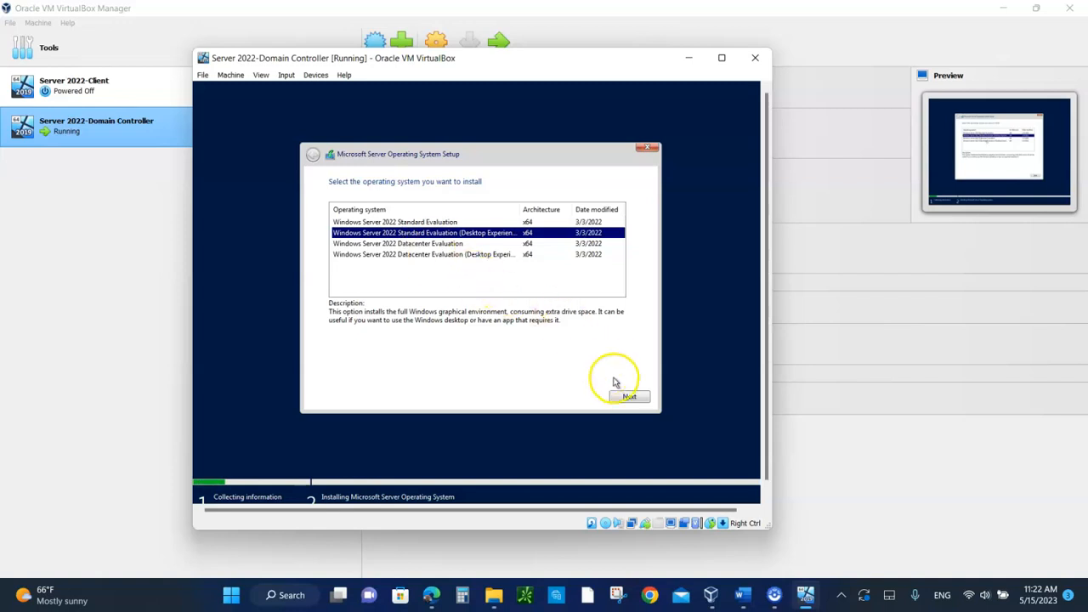
click(630, 398)
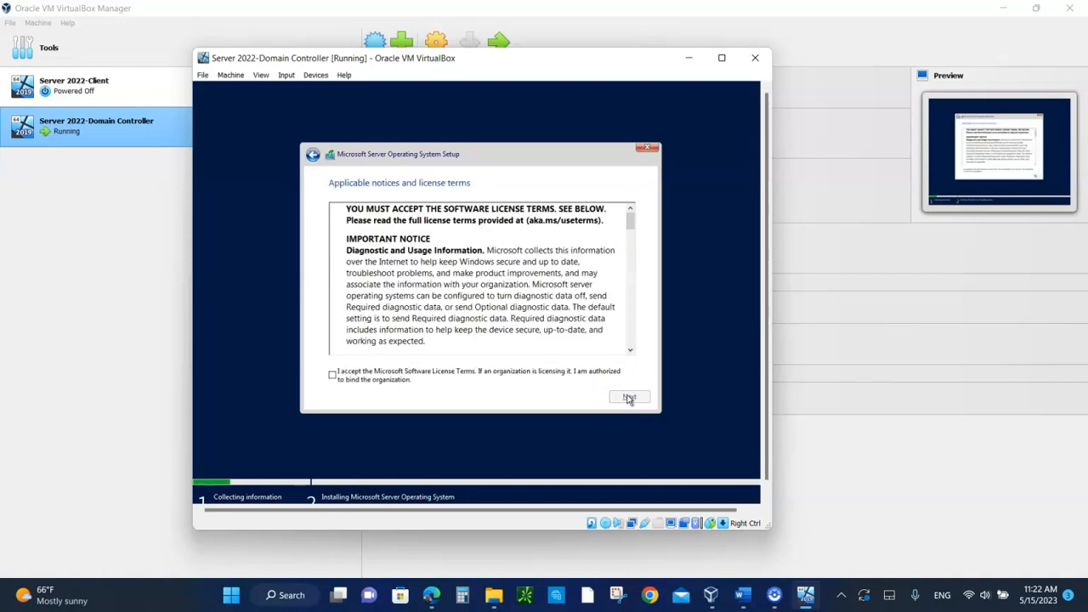
click(332, 375)
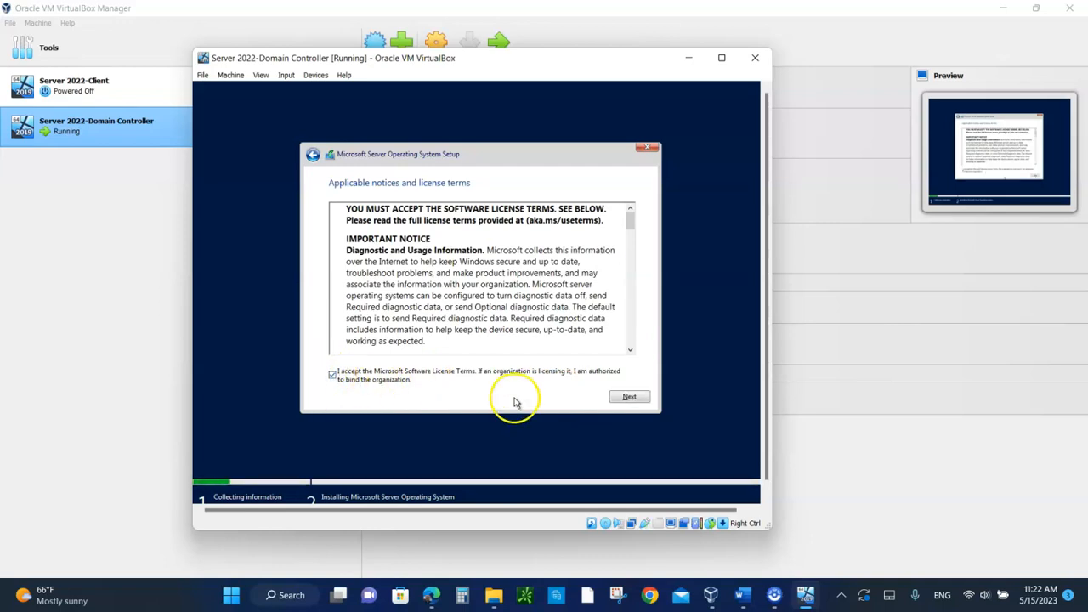
click(632, 397)
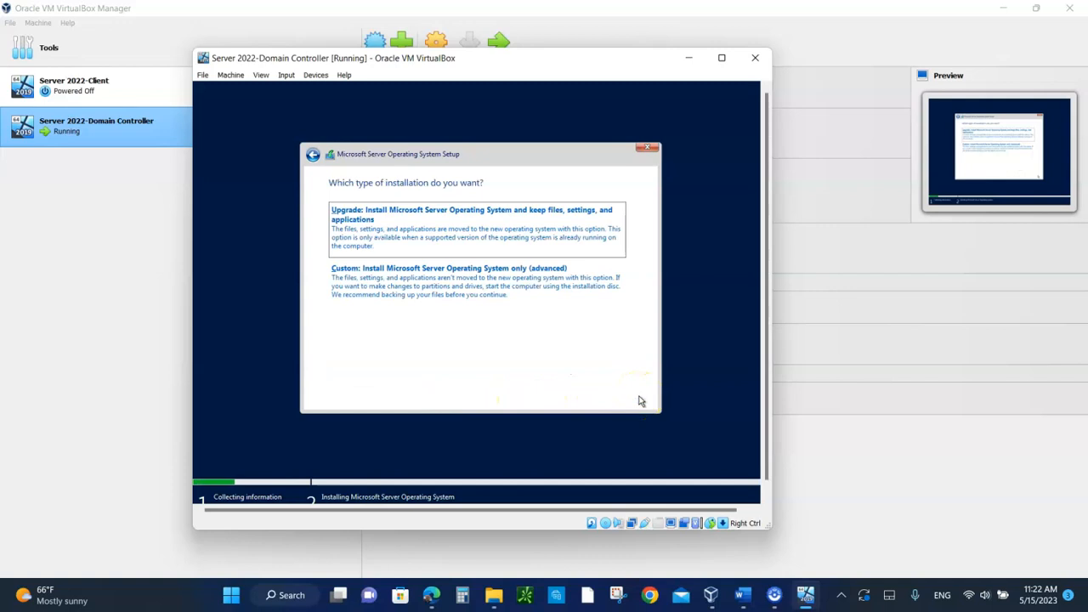
Step: Choose the custom installation type and install the operating system on Drive 0 Unallocated Space
click(379, 285)
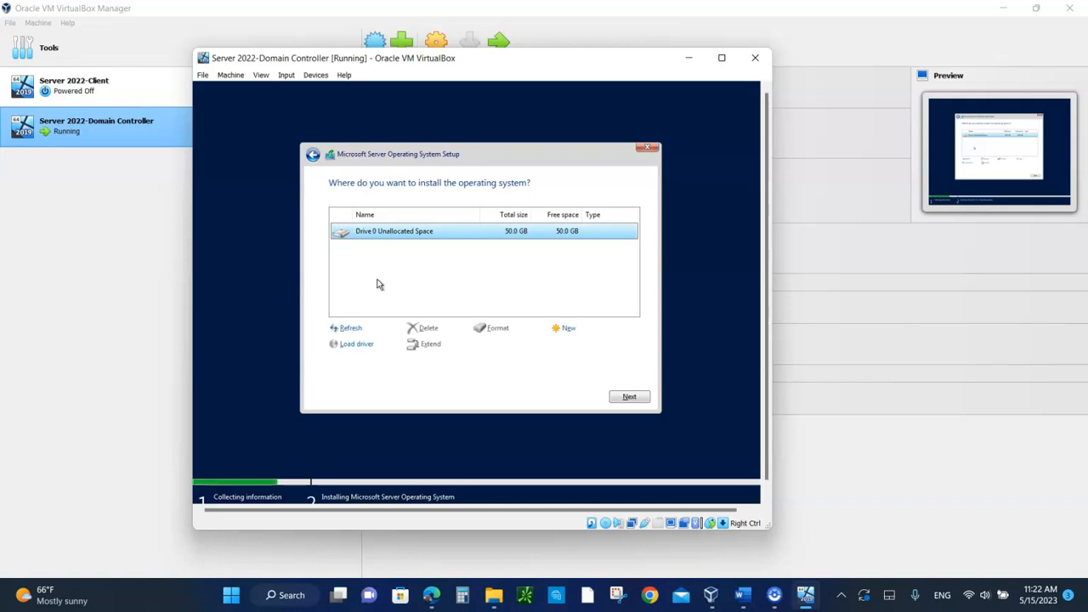
click(476, 230)
click(628, 397)
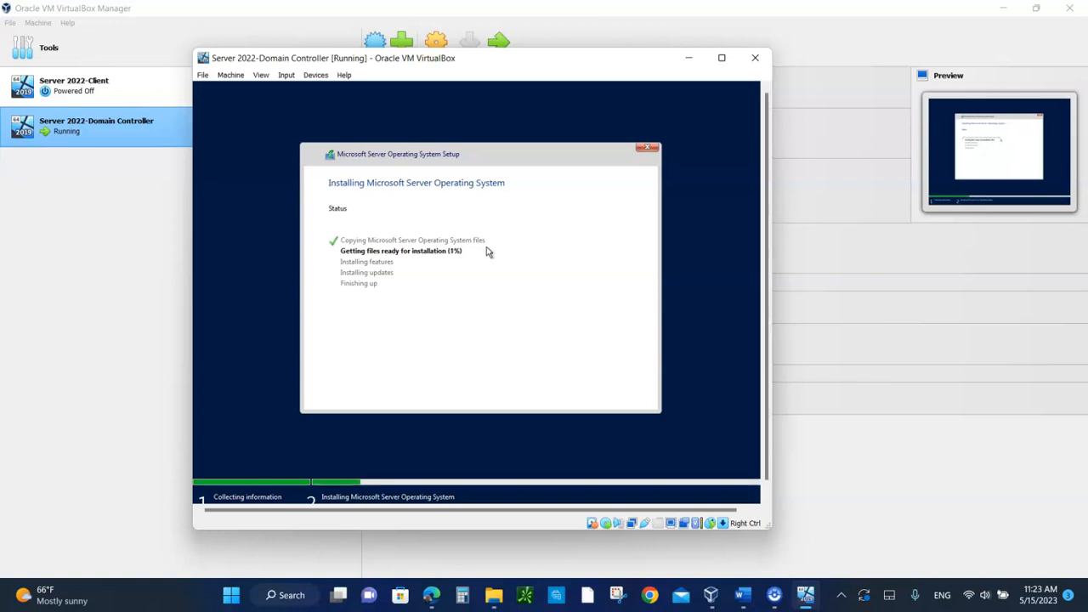
click(425, 364)
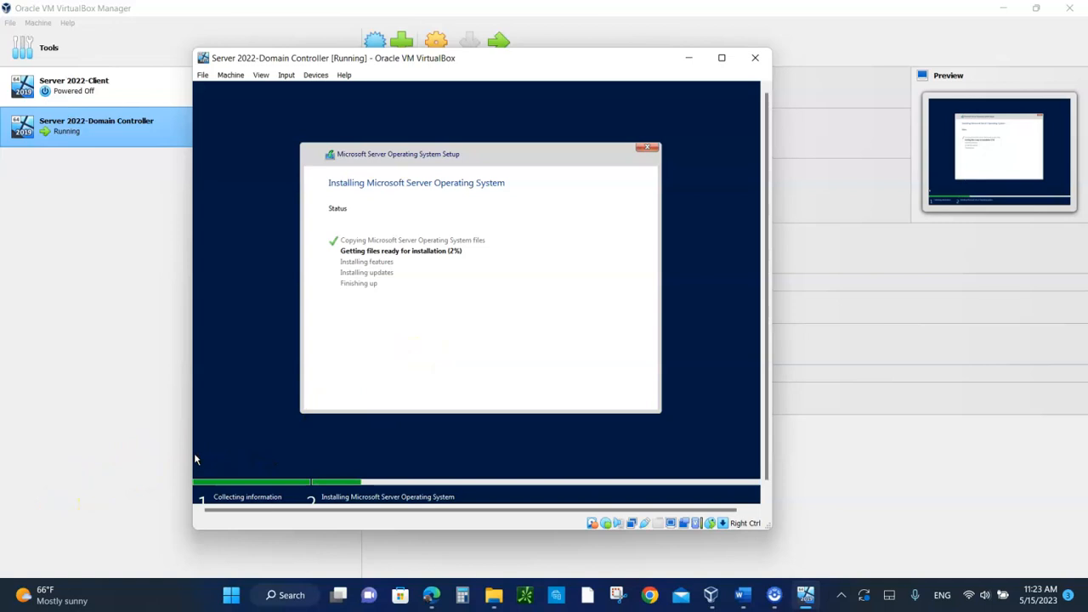
click(61, 508)
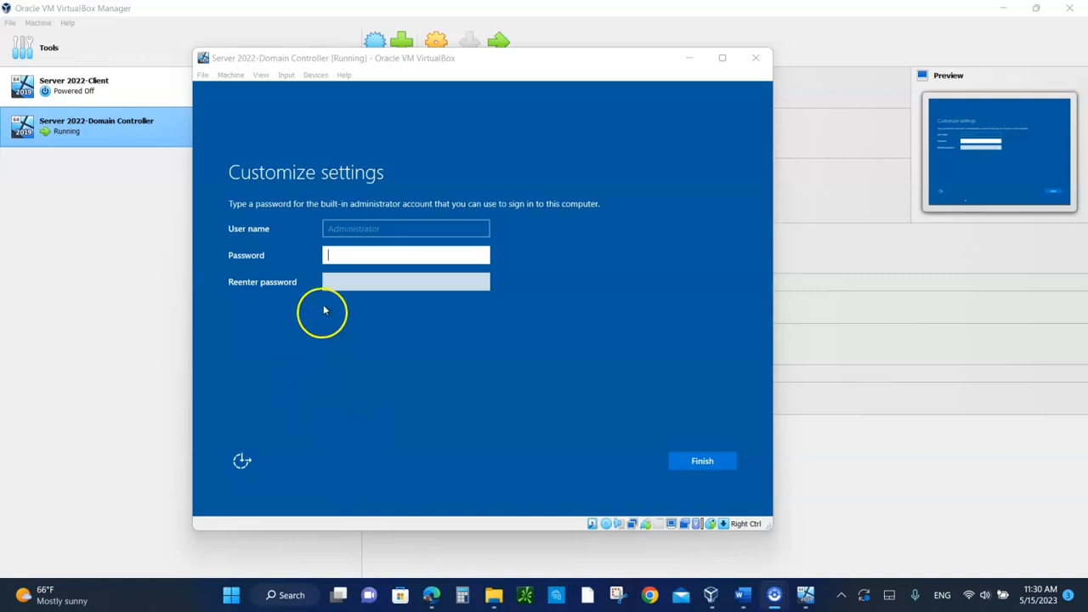
Step: Enter a password for the built-in Administrator account and reveal it to check what was entered
click(337, 256)
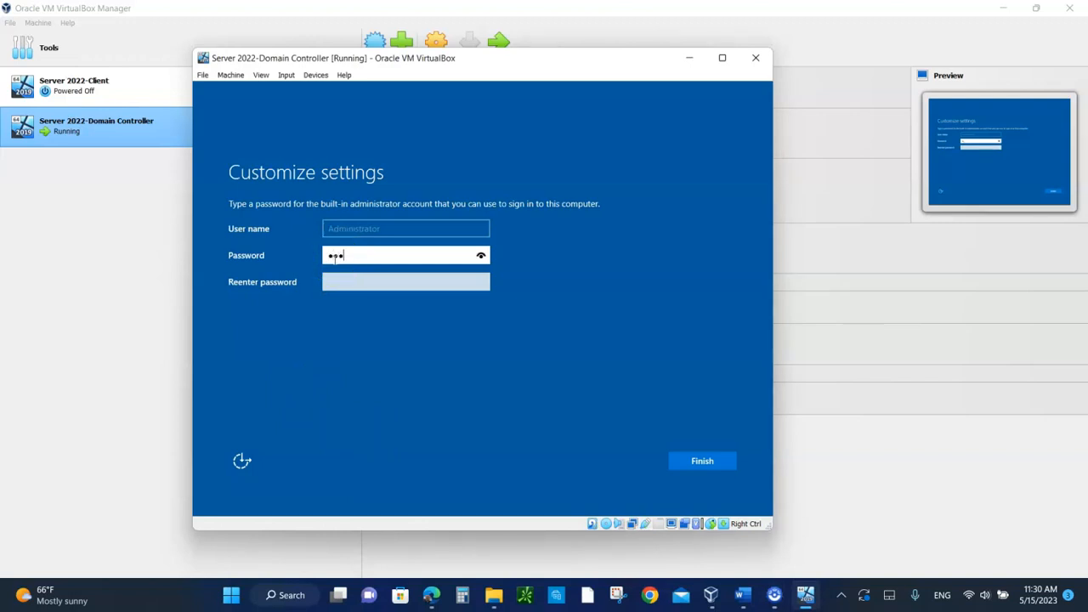
click(321, 244)
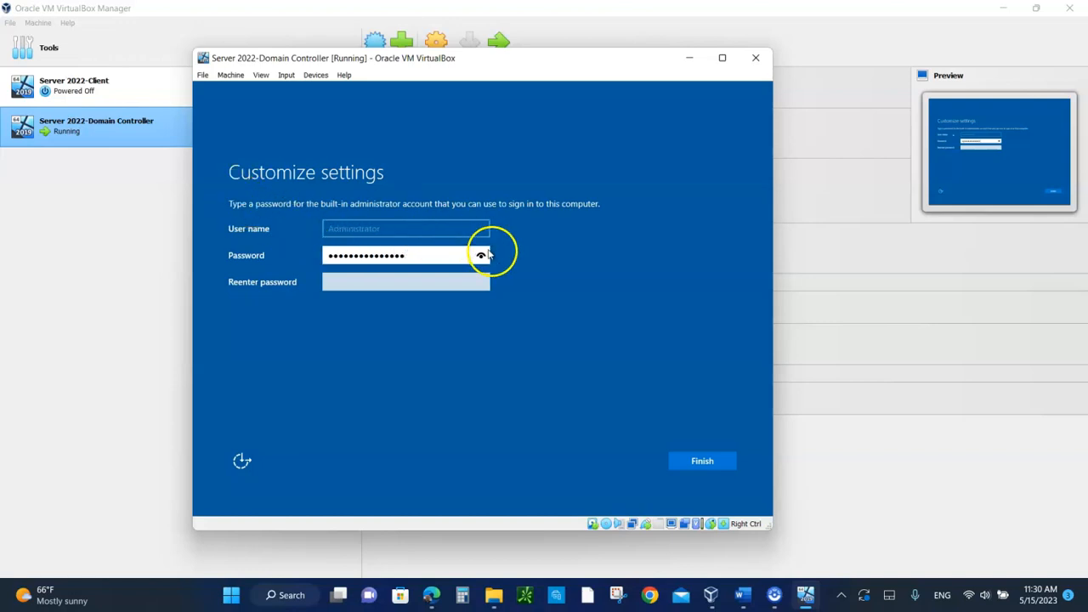
click(481, 257)
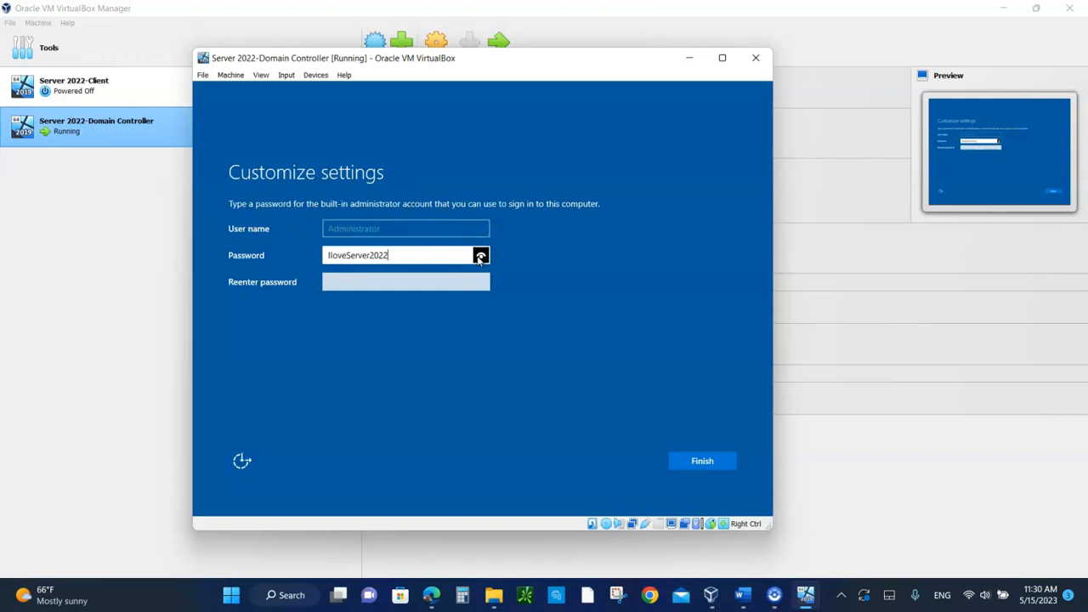
Step: Re-enter the Administrator account password and finish customizing the settings
click(336, 285)
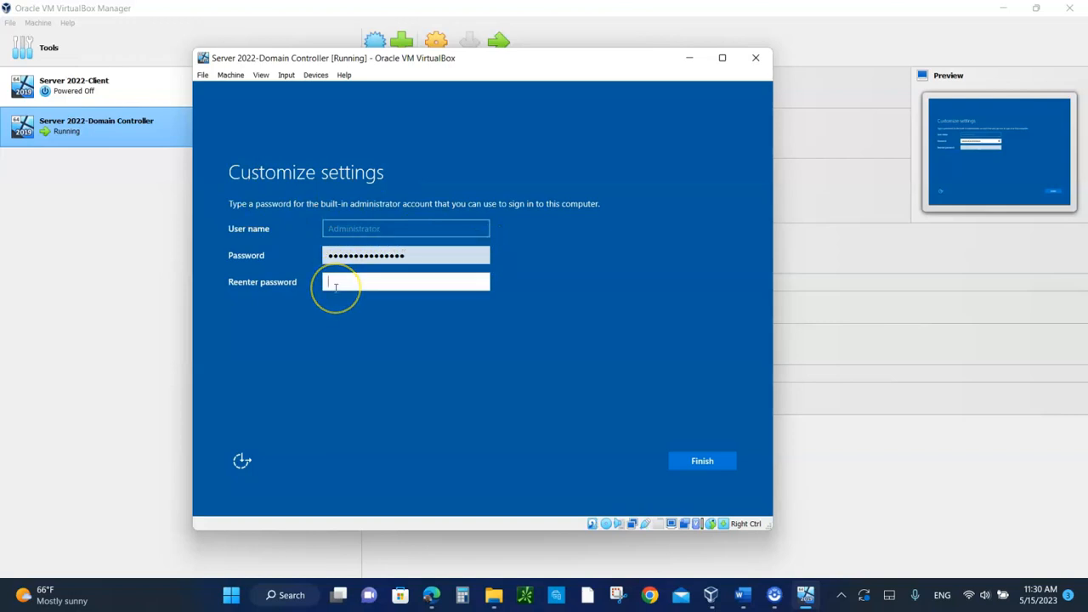
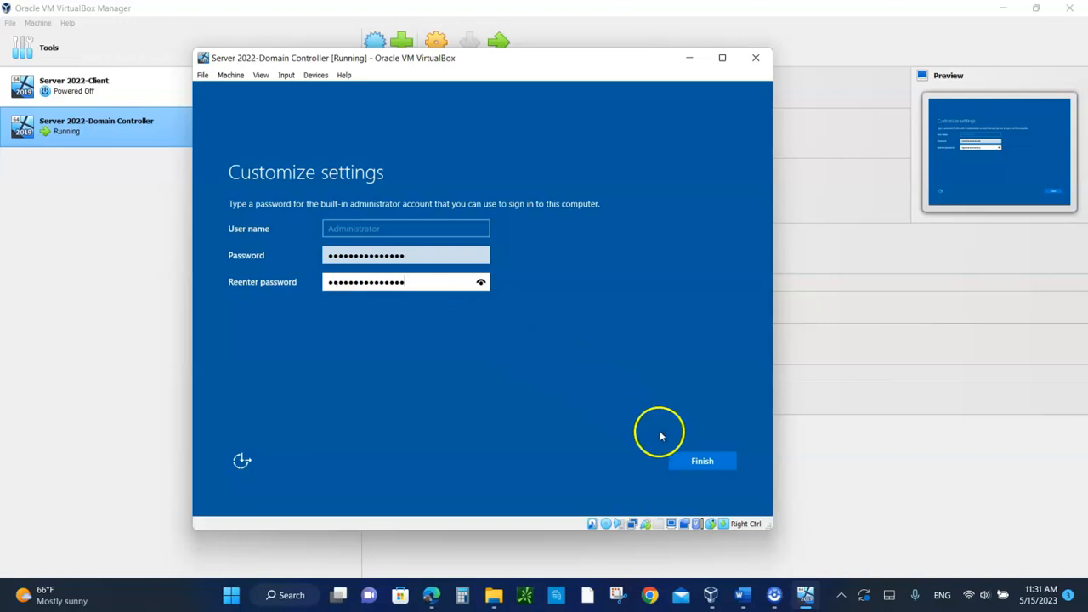
click(700, 460)
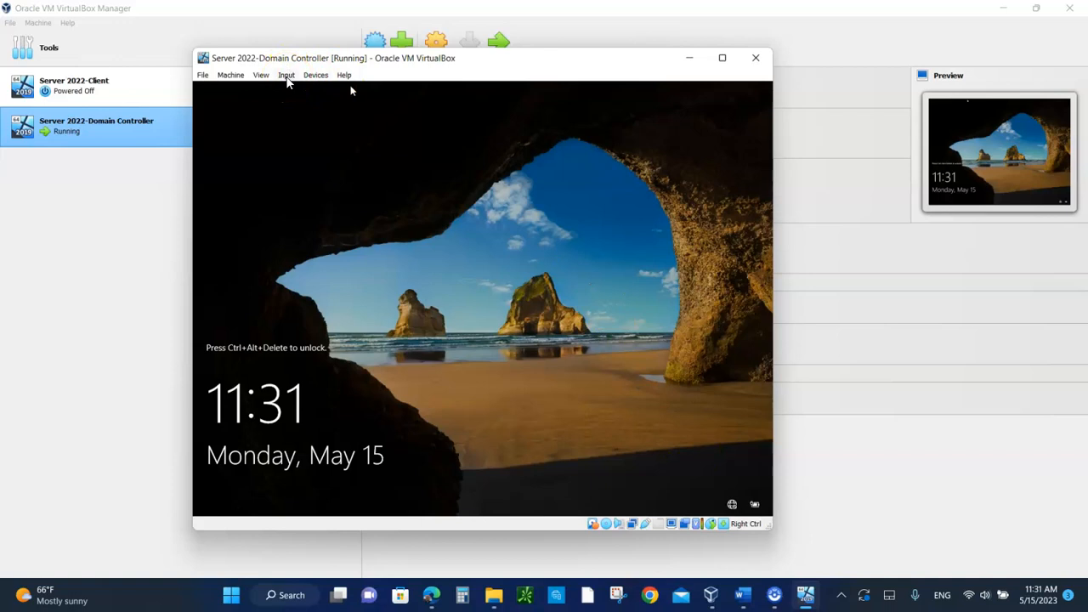
Step: Send the unlock sequence to the guest's lock screen and sign in as Administrator with the account password
click(287, 76)
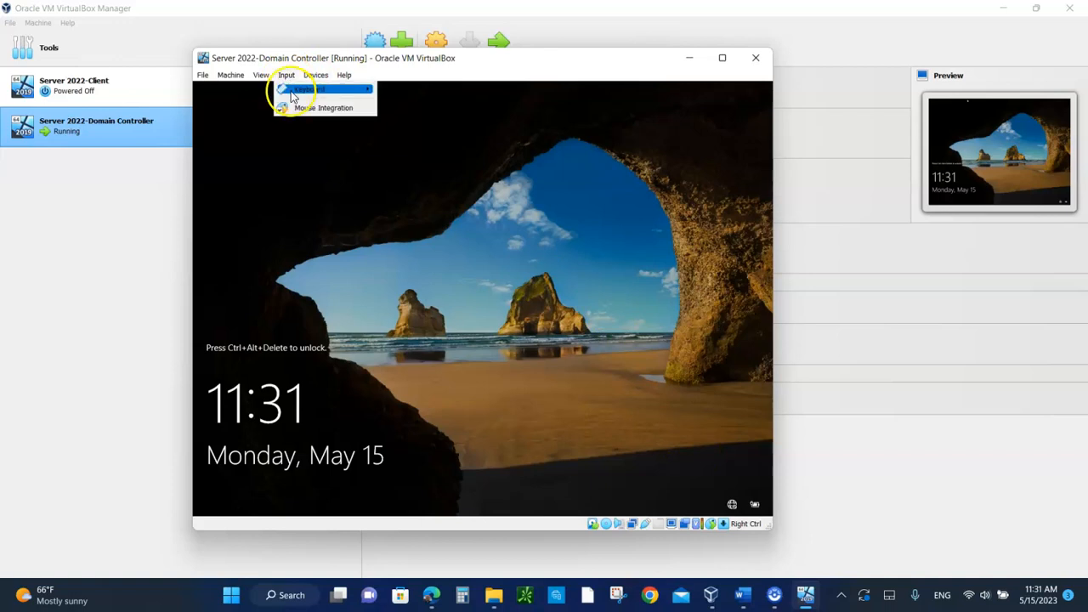
mouse_move(314, 90)
click(429, 123)
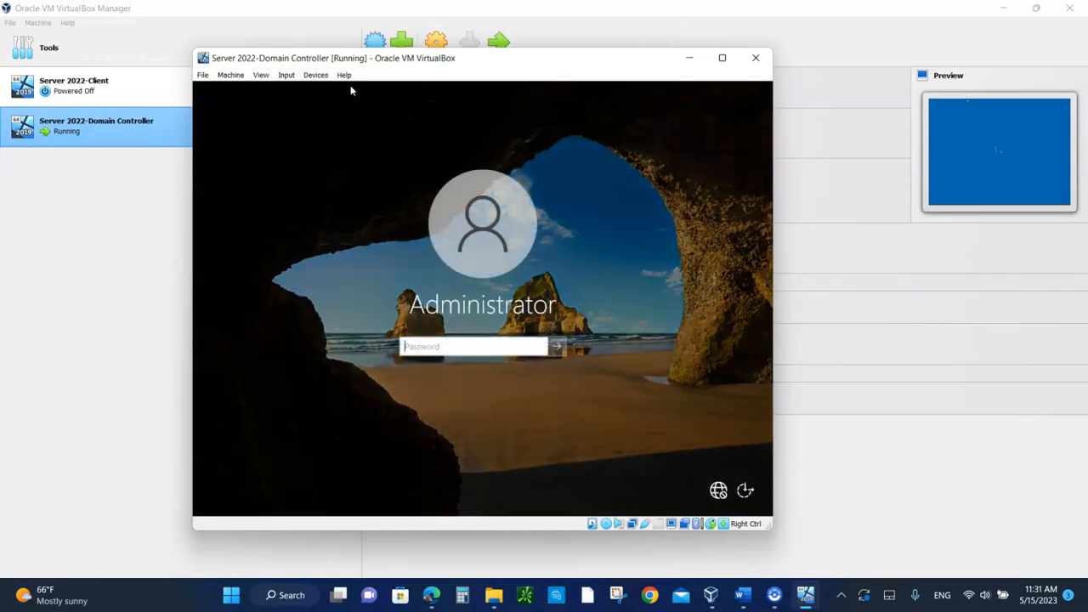
click(464, 369)
click(421, 347)
text(****)
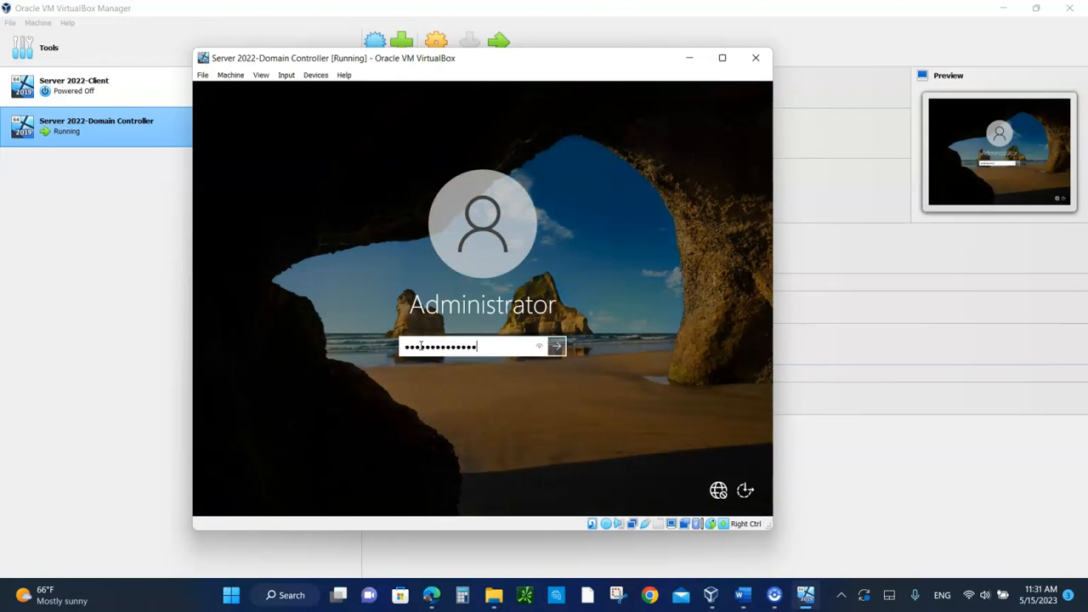
key(Return)
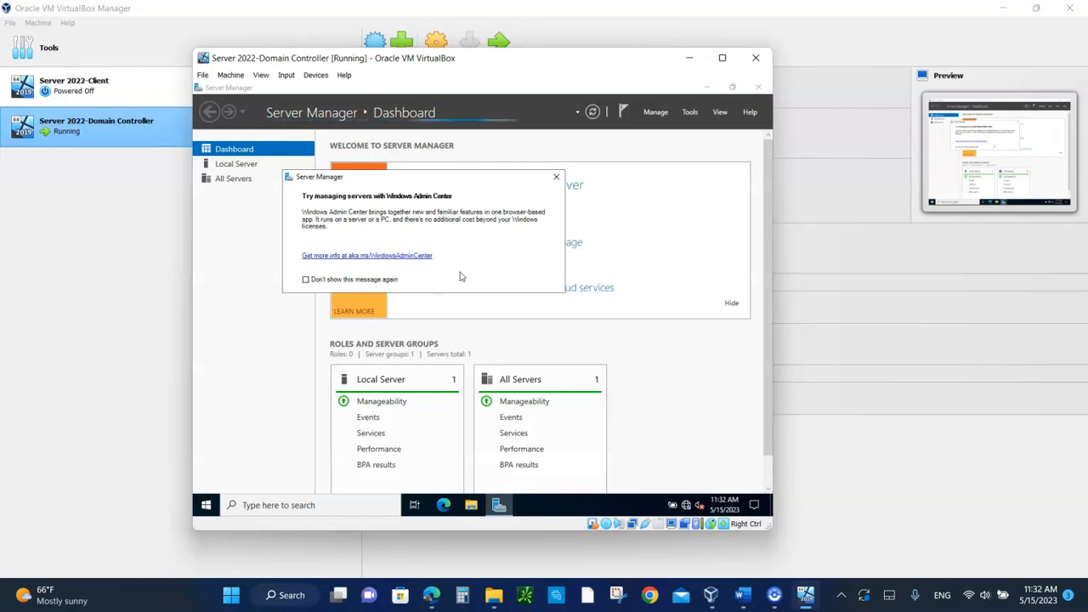
Step: Open the Snipping Tool on the host and take a rectangular snip of the whole Server 2022-Domain Controller window
click(419, 254)
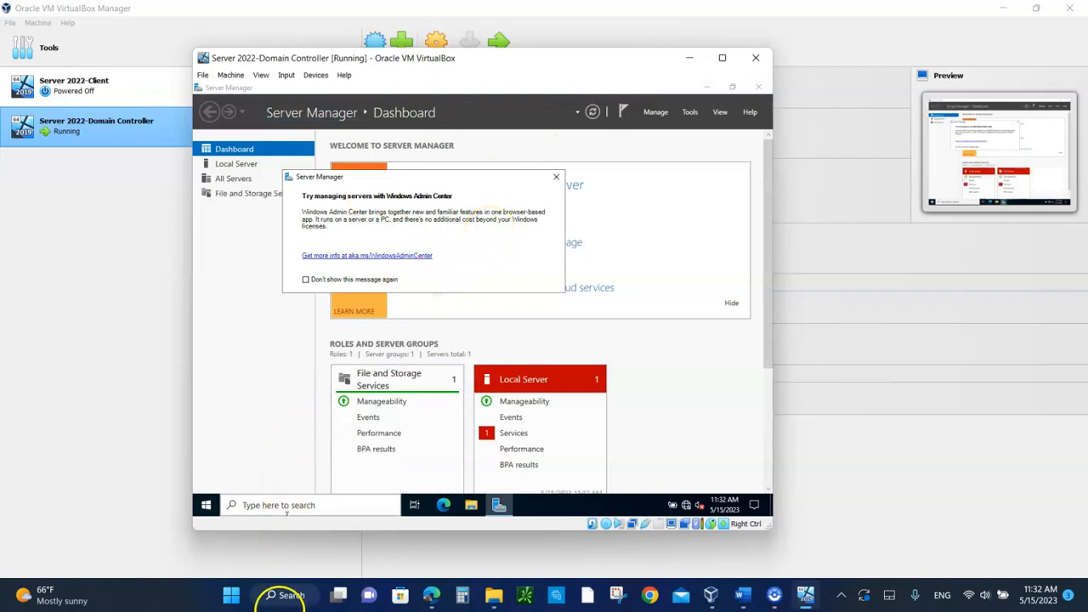
click(289, 596)
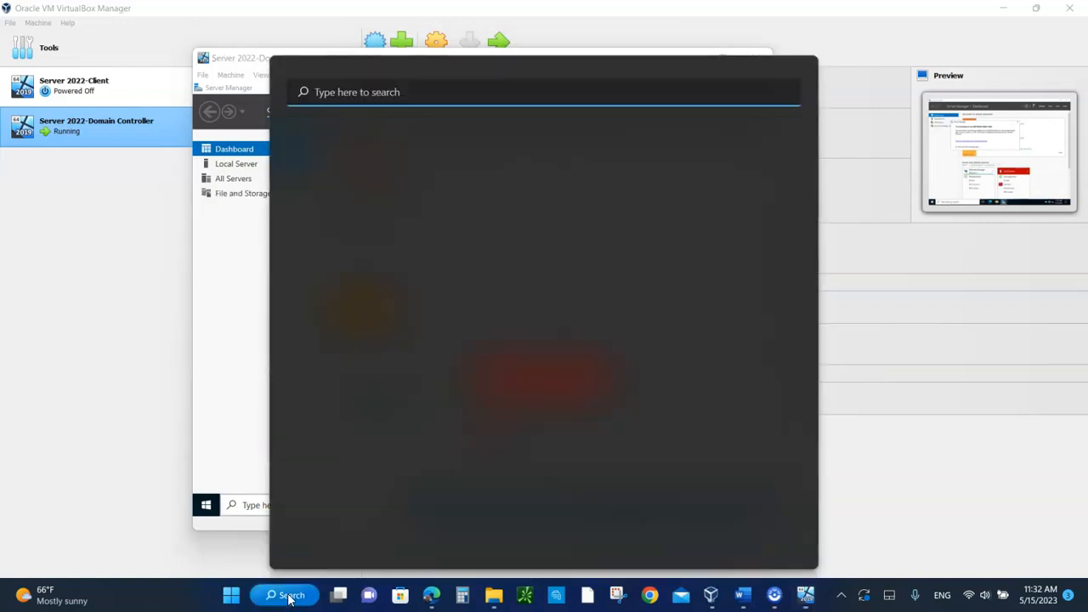
text(sn)
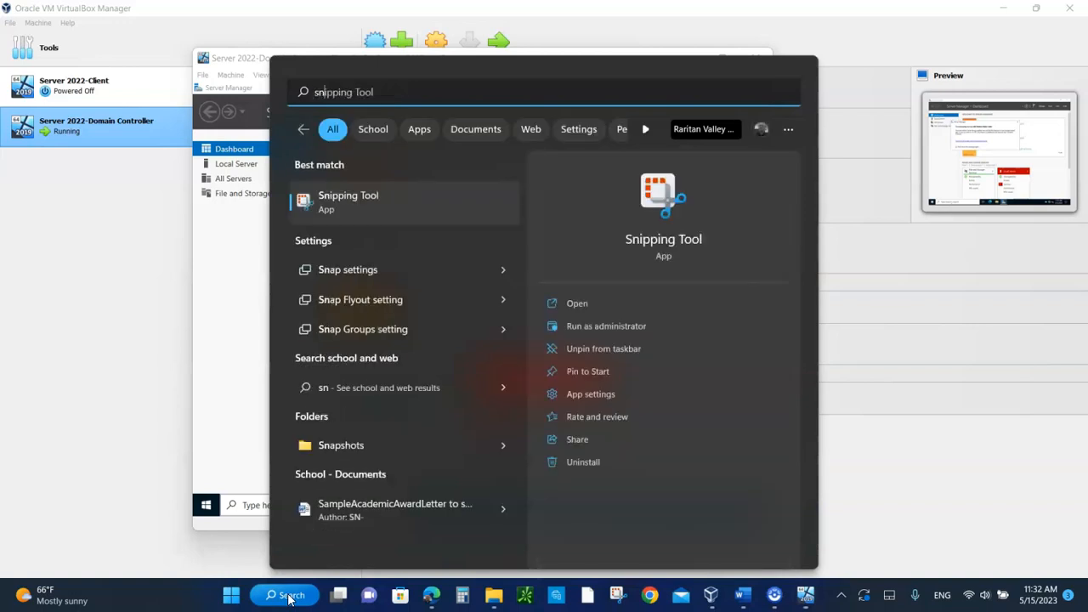
click(366, 204)
mouse_move(619, 598)
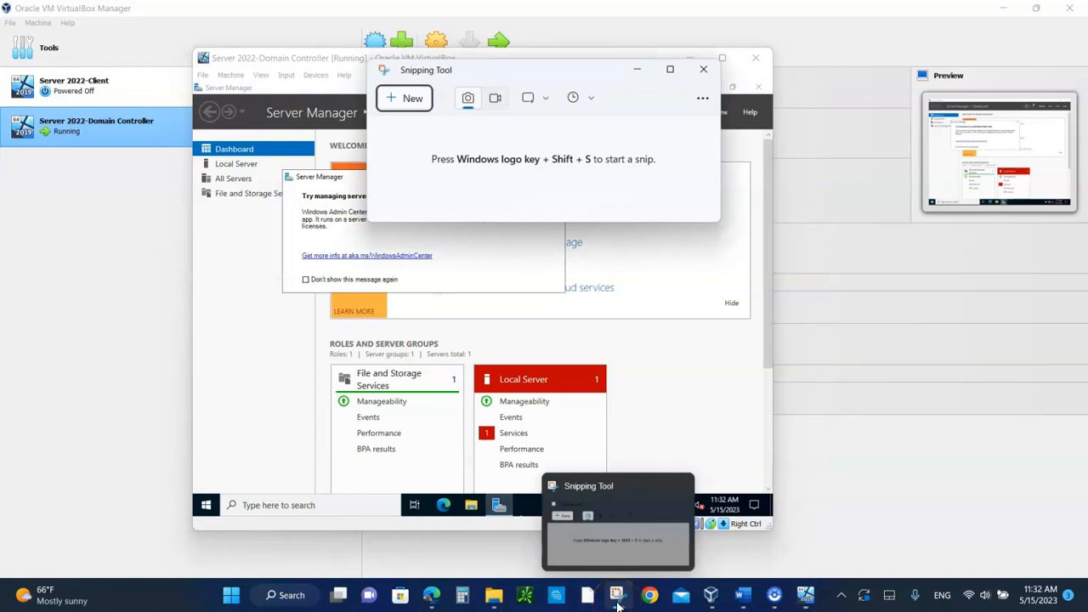
right_click(618, 598)
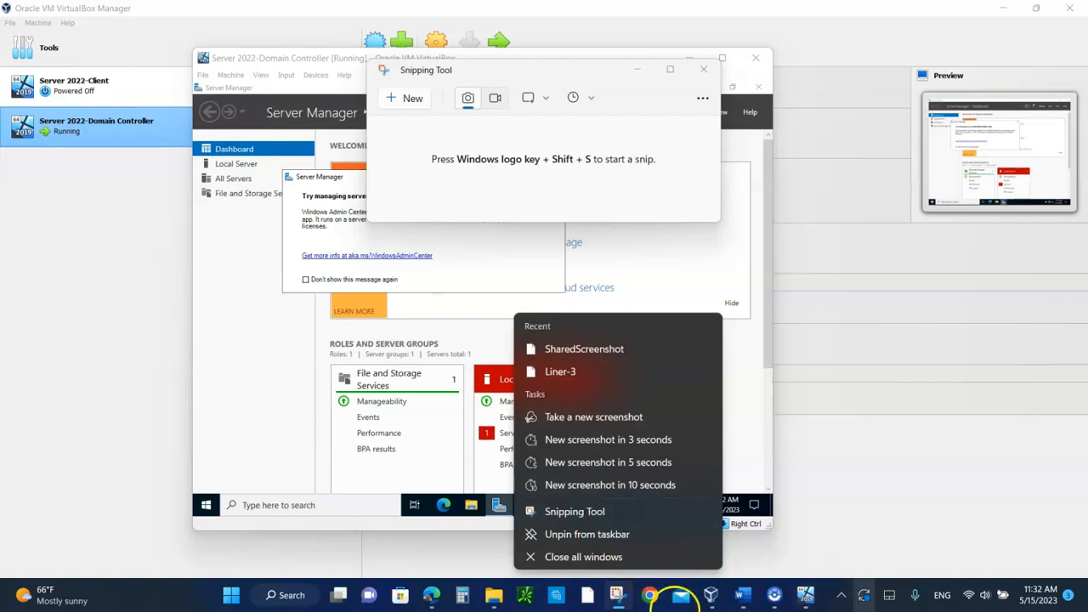
click(617, 598)
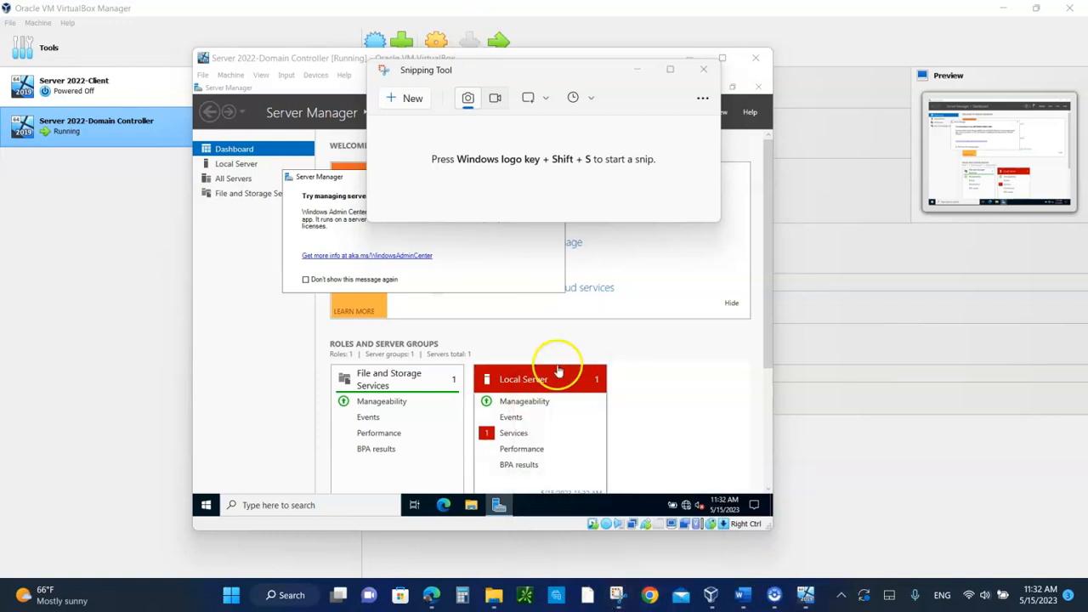
click(401, 101)
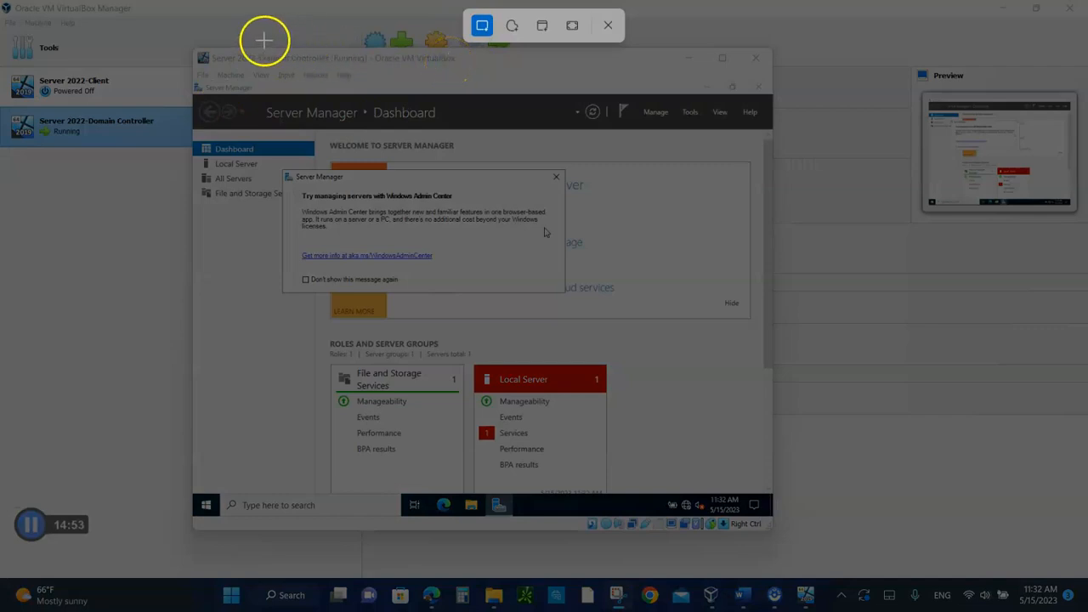
drag(196, 47, 770, 527)
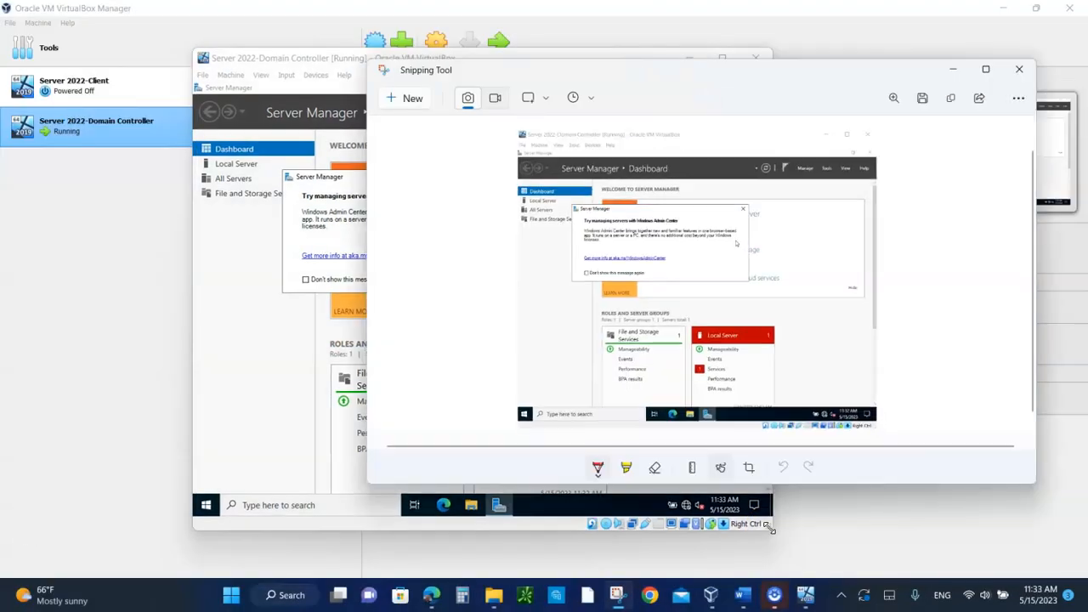
Step: Switch to the class activity document in Word, place the cursor below item 24 and show the editing mode options
click(742, 595)
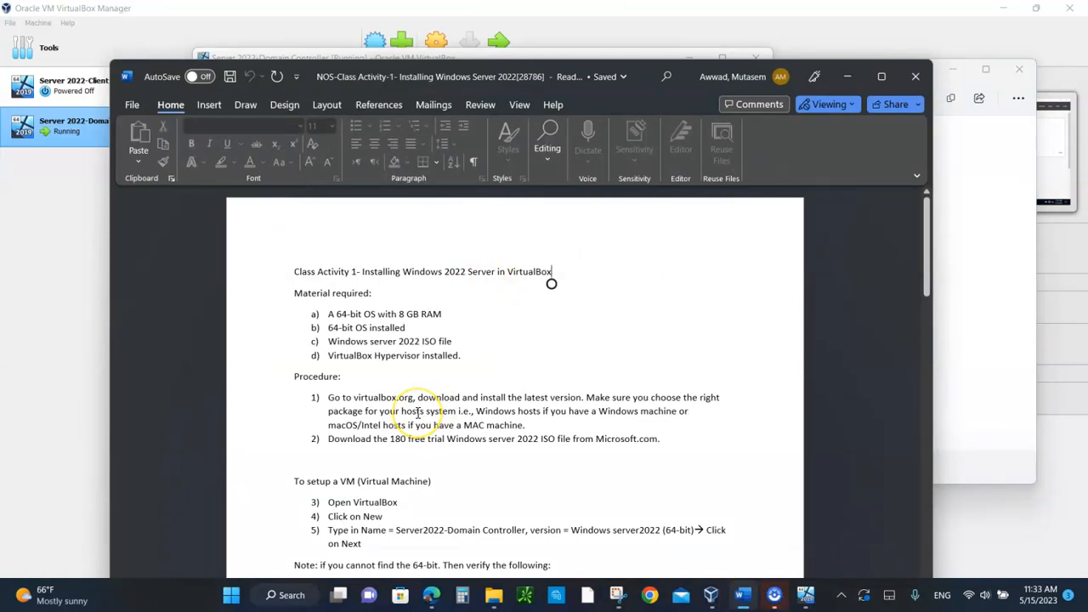
scroll(418, 413, down, 20)
scroll(418, 413, up, 4)
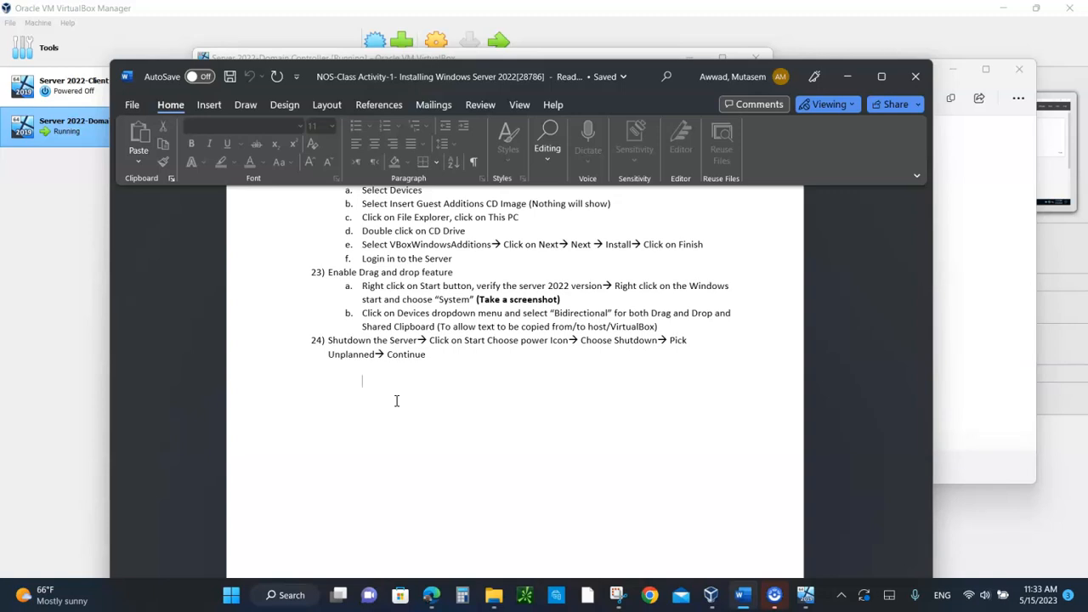
click(365, 381)
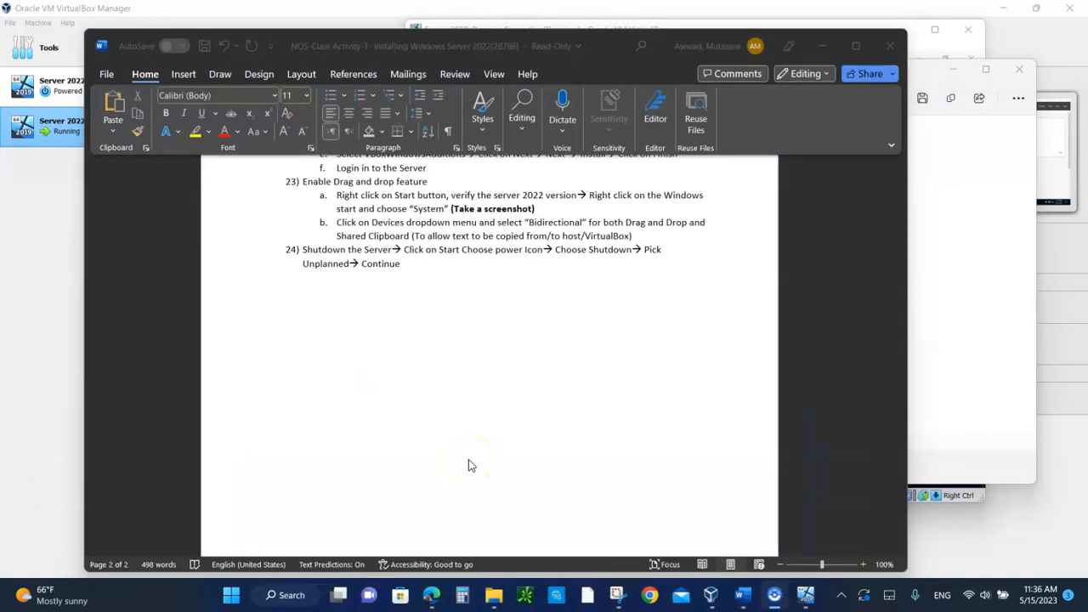
click(821, 75)
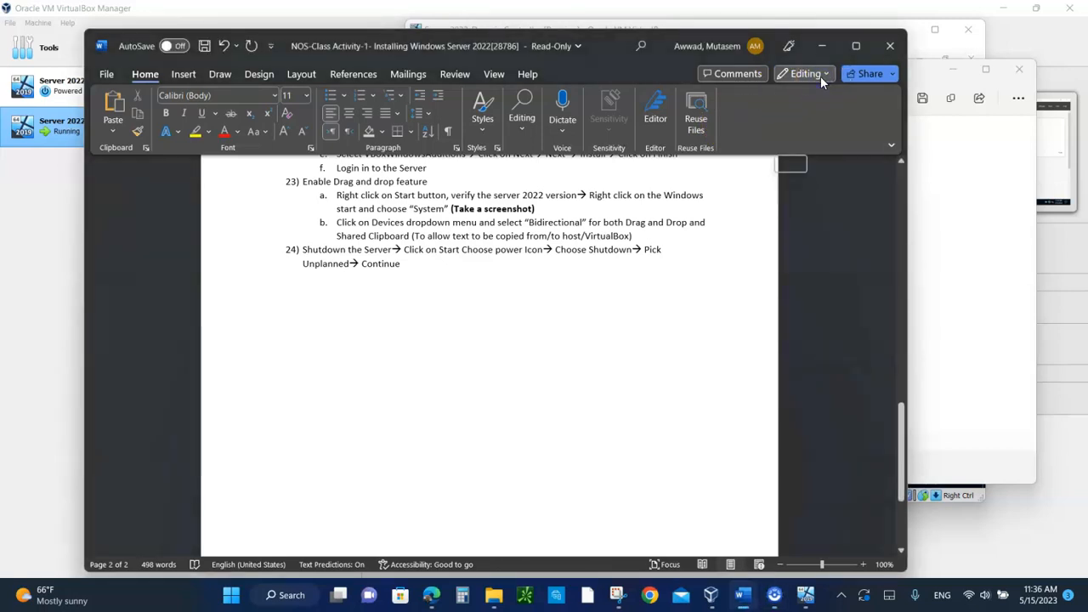
click(823, 76)
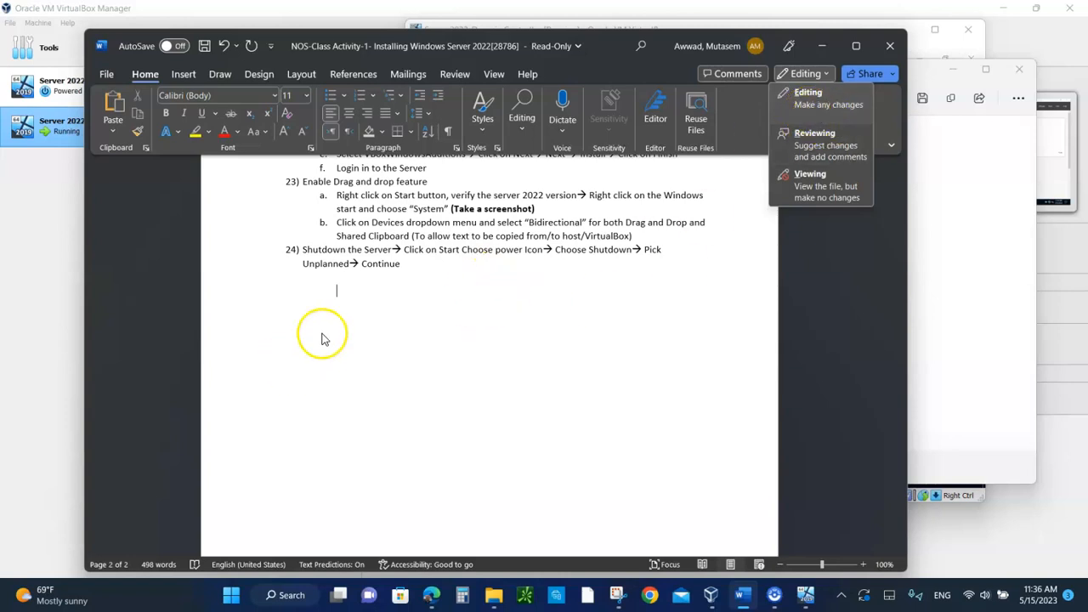
Step: Paste the captured Server Manager screenshot into the blank line below item 24 of the document
click(338, 291)
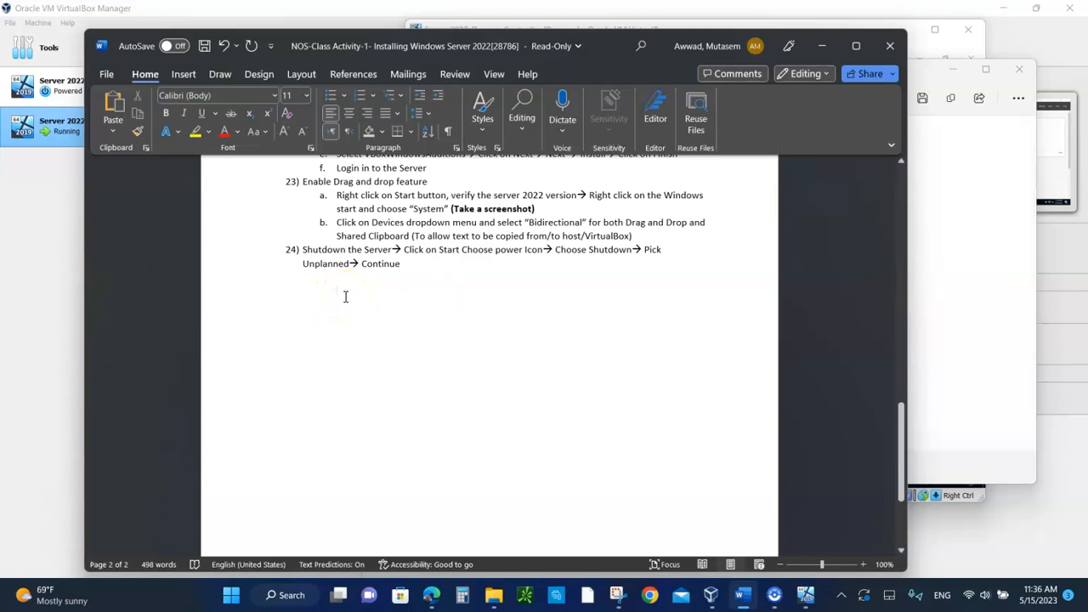
key(ctrl+v)
drag(596, 297, 425, 316)
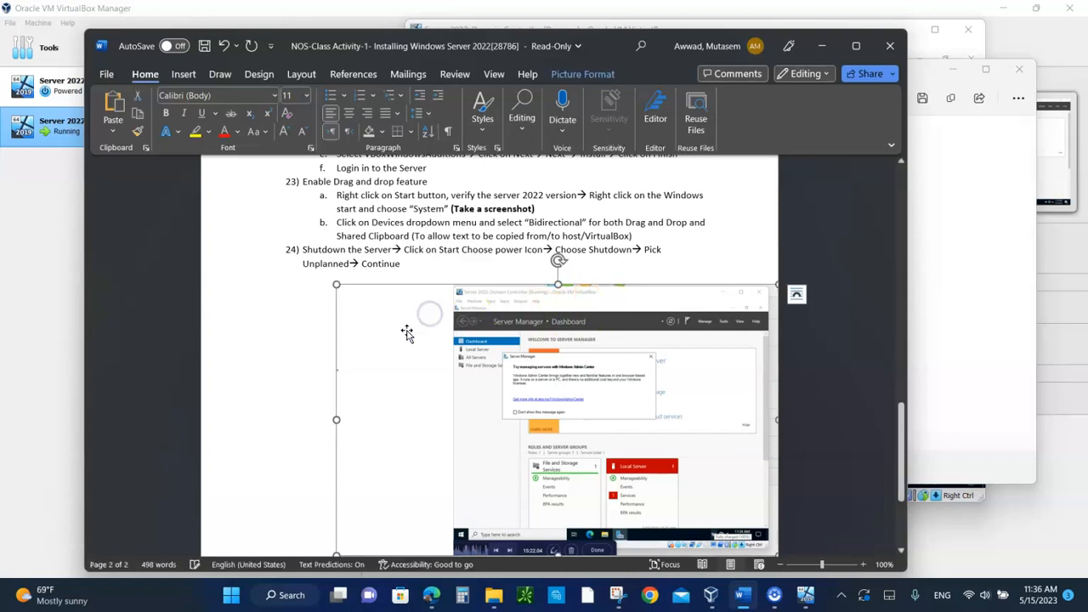
click(288, 359)
scroll(287, 360, down, 5)
click(431, 471)
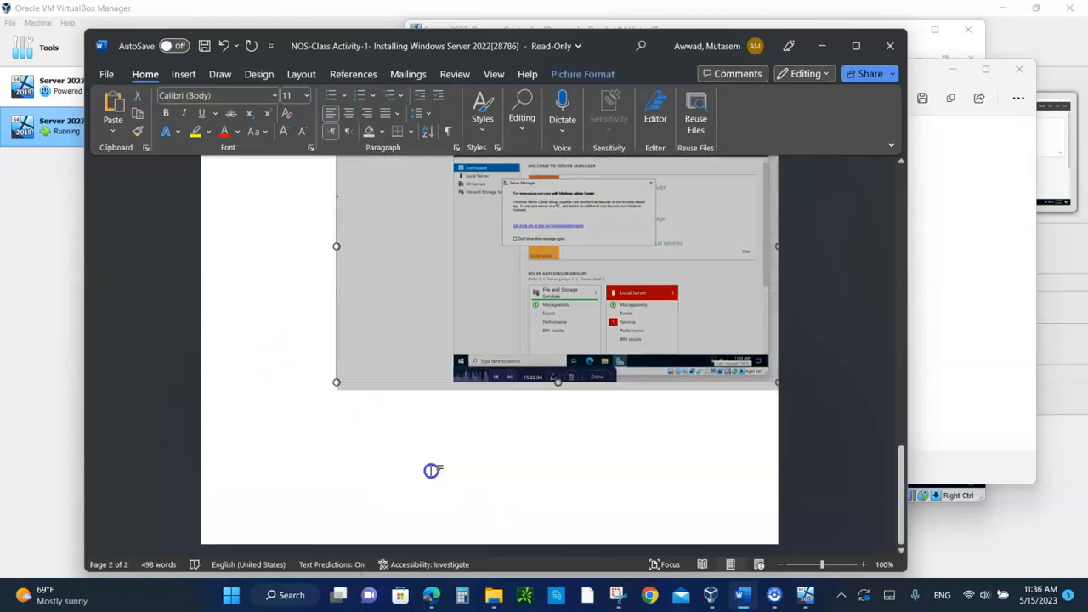
Step: Clear Word and the Snipping Tool off the screen, and minimize Server Manager inside the guest
click(820, 48)
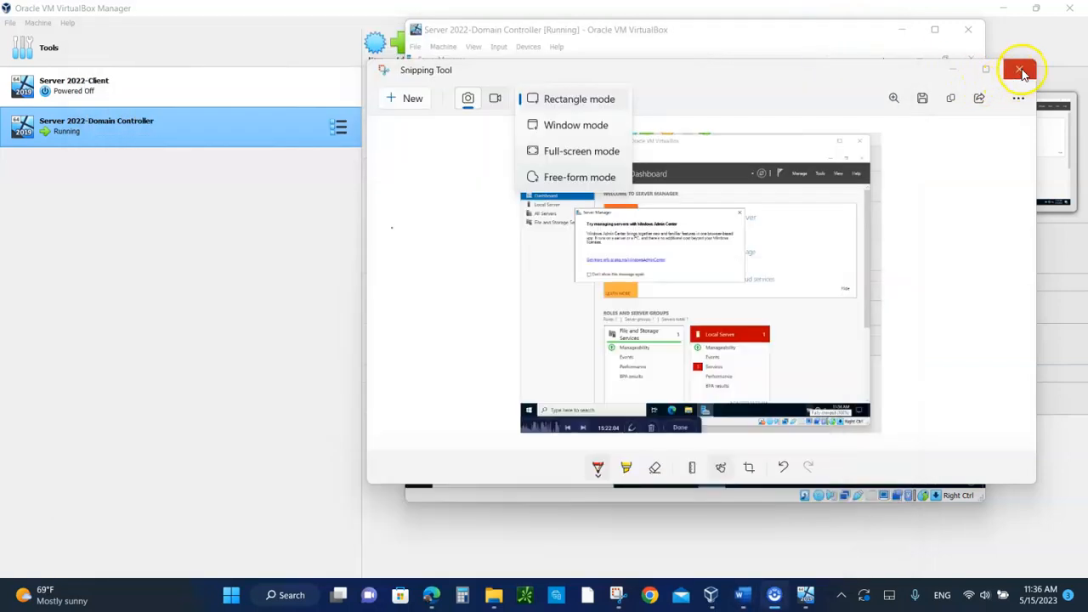
click(1022, 69)
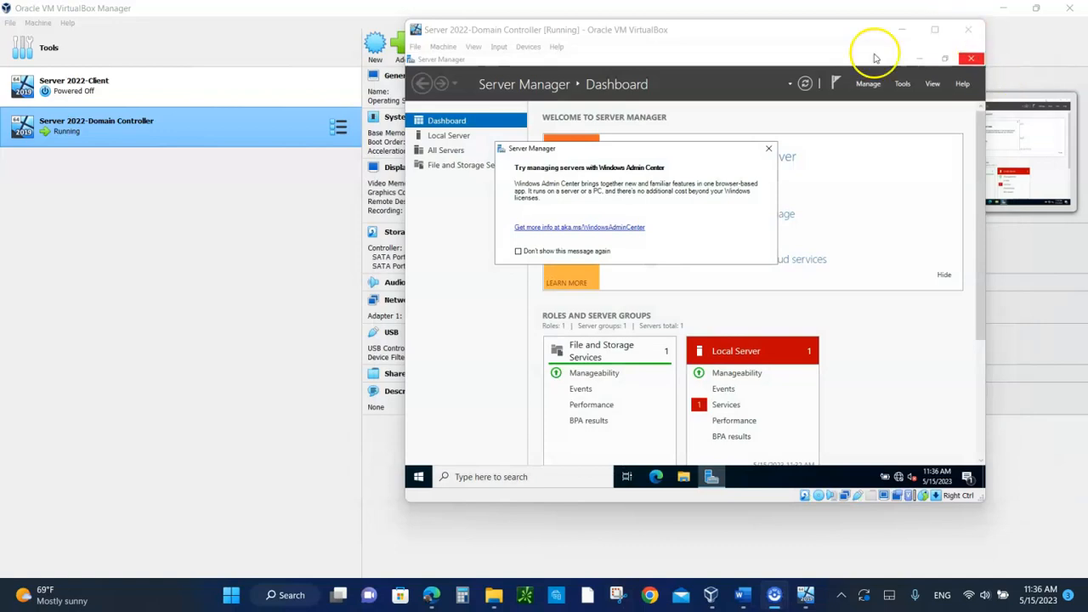
drag(786, 33, 610, 57)
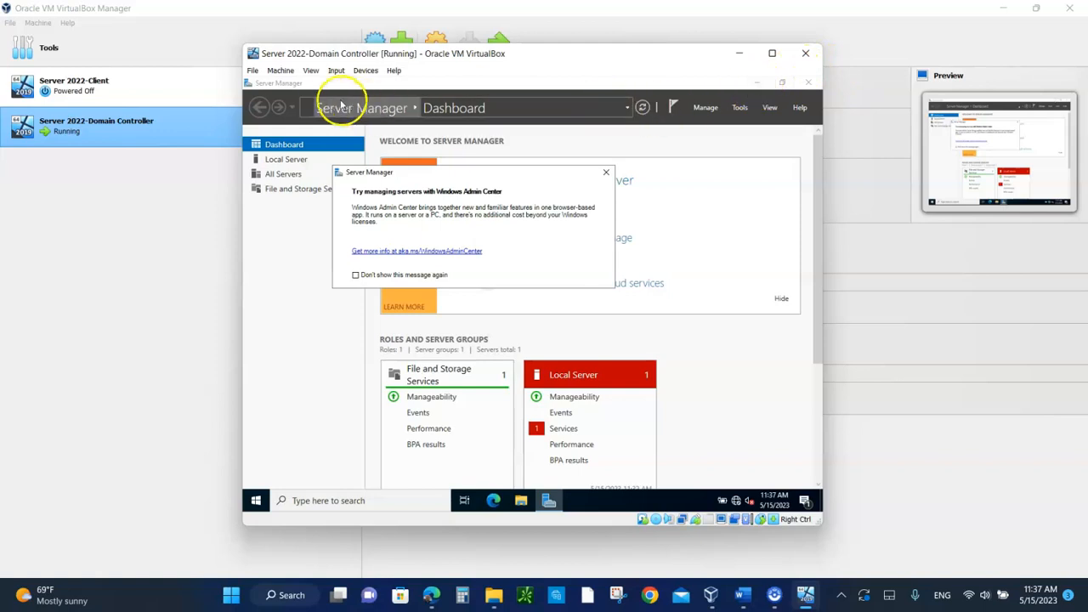
click(757, 82)
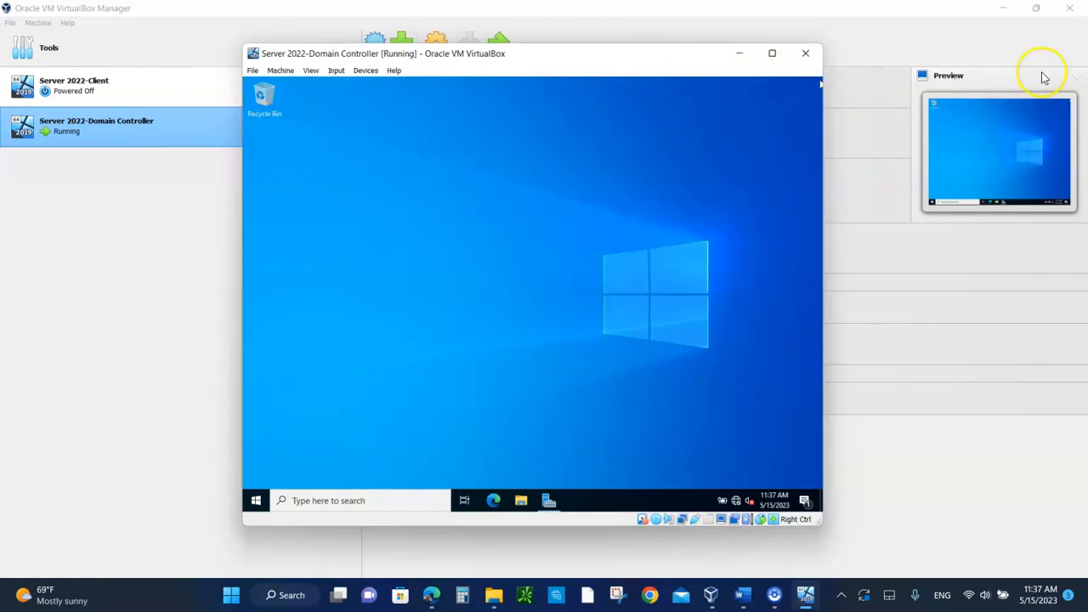
Step: Minimize VirtualBox Manager, the browser and the ISO files folder window, moving the virtual machine window aside on the host desktop
click(1006, 10)
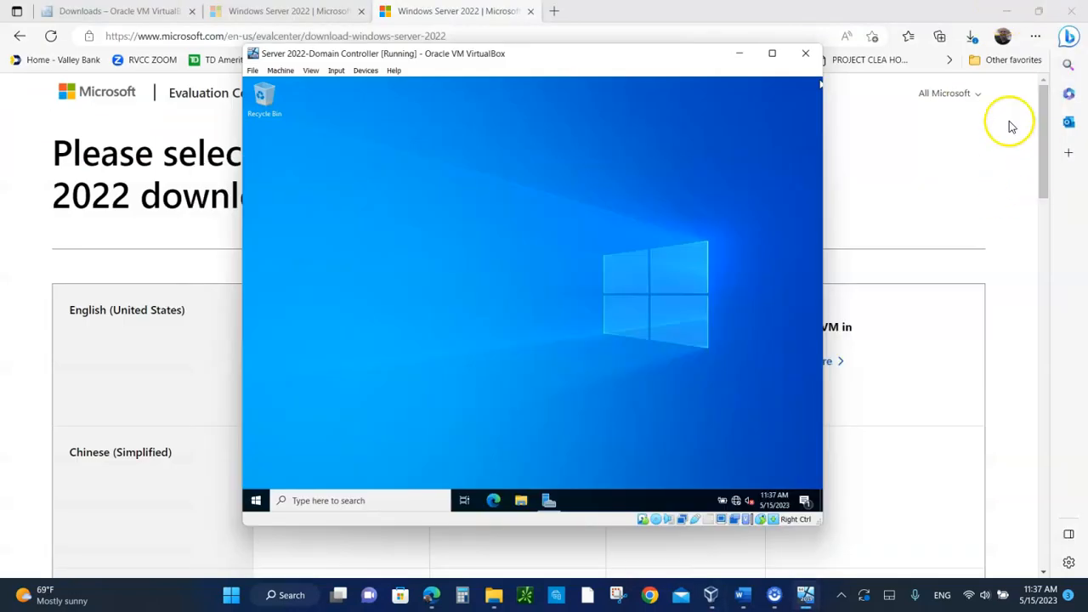
click(1005, 15)
click(1005, 14)
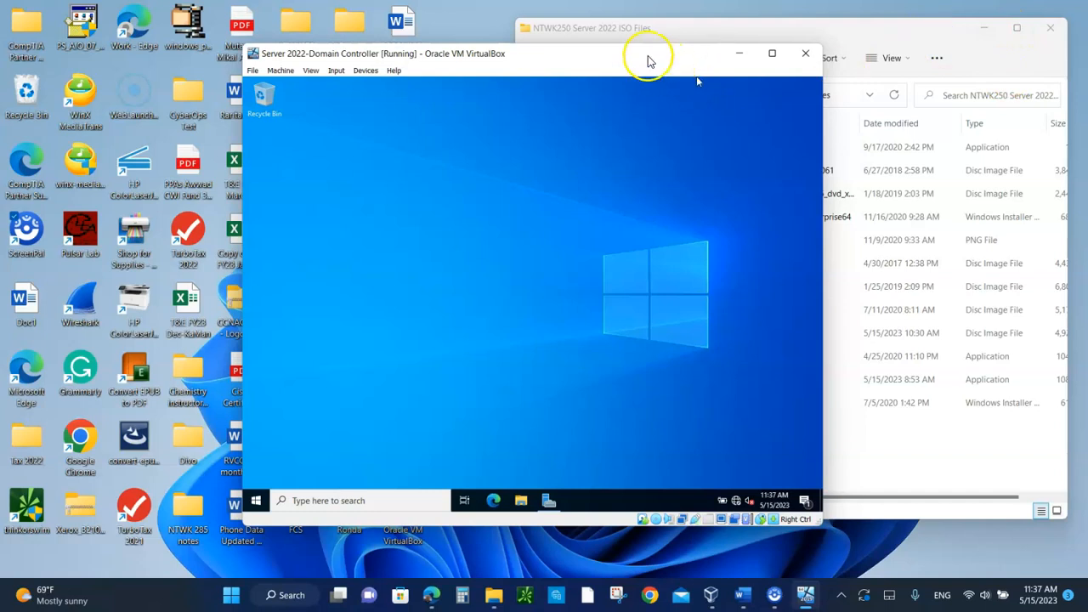
drag(638, 54, 456, 94)
click(984, 28)
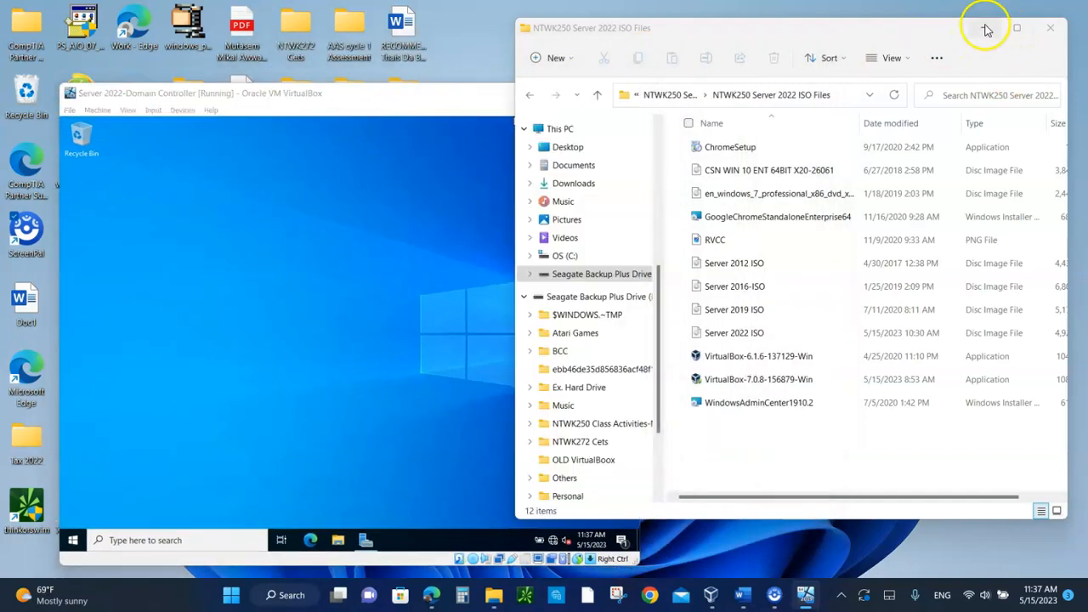
Step: Insert the Guest Additions CD image into the running Server 2022-Domain Controller virtual machine
click(468, 261)
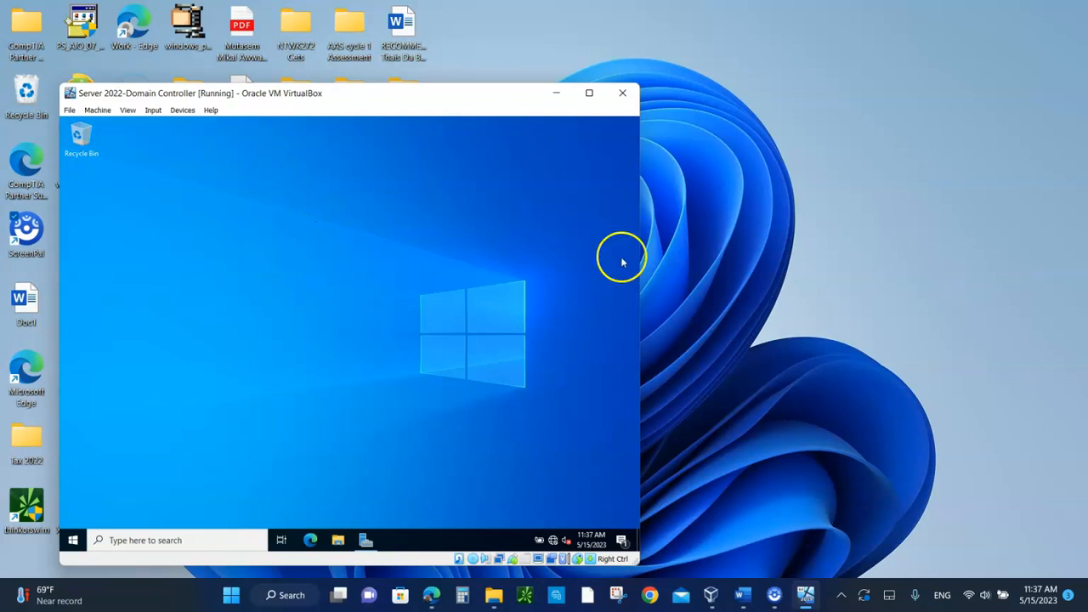
click(176, 111)
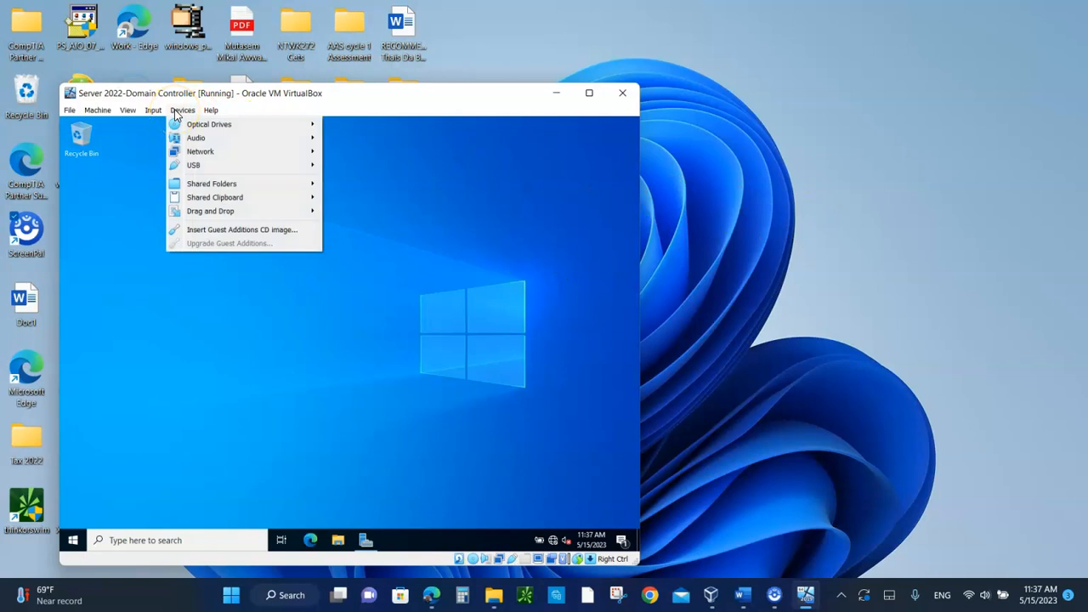
click(216, 233)
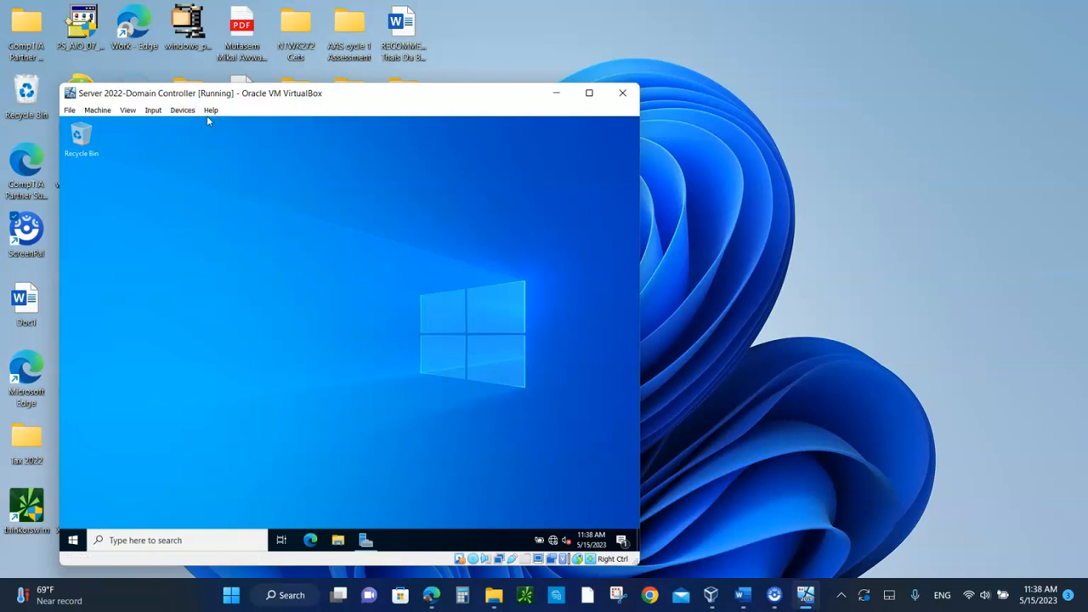
Step: Browse to This PC in the guest's File Explorer and open the VirtualBox Guest Additions CD drive (D:)
click(339, 541)
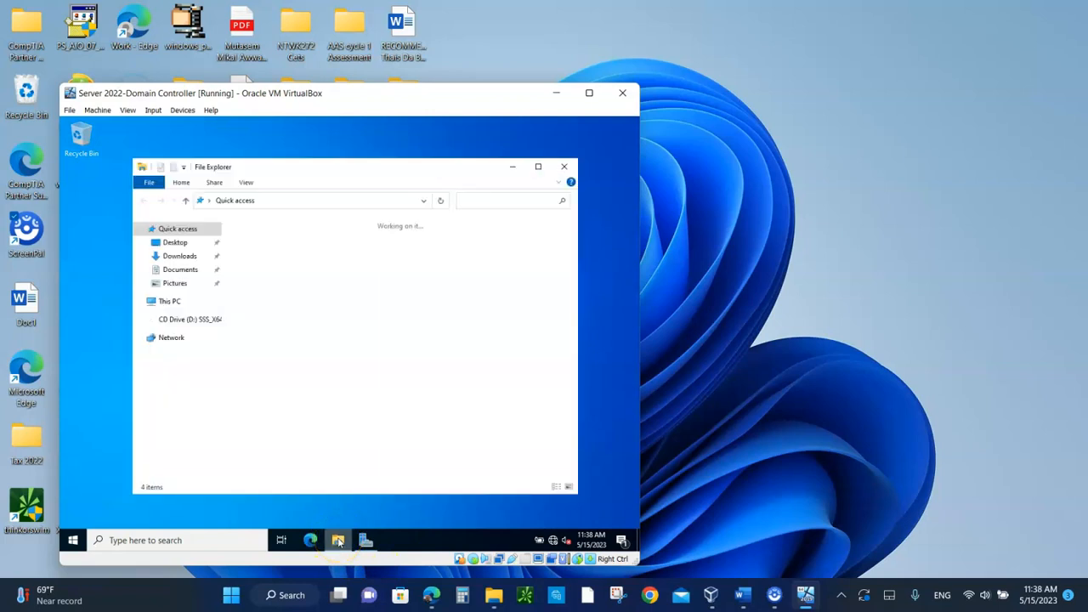
click(169, 302)
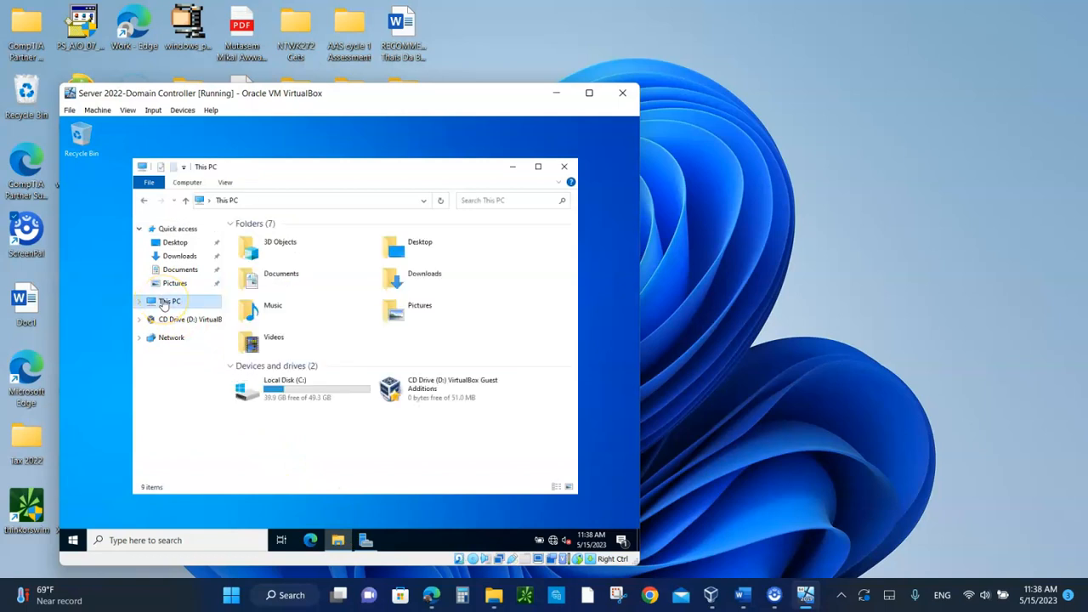
double_click(440, 388)
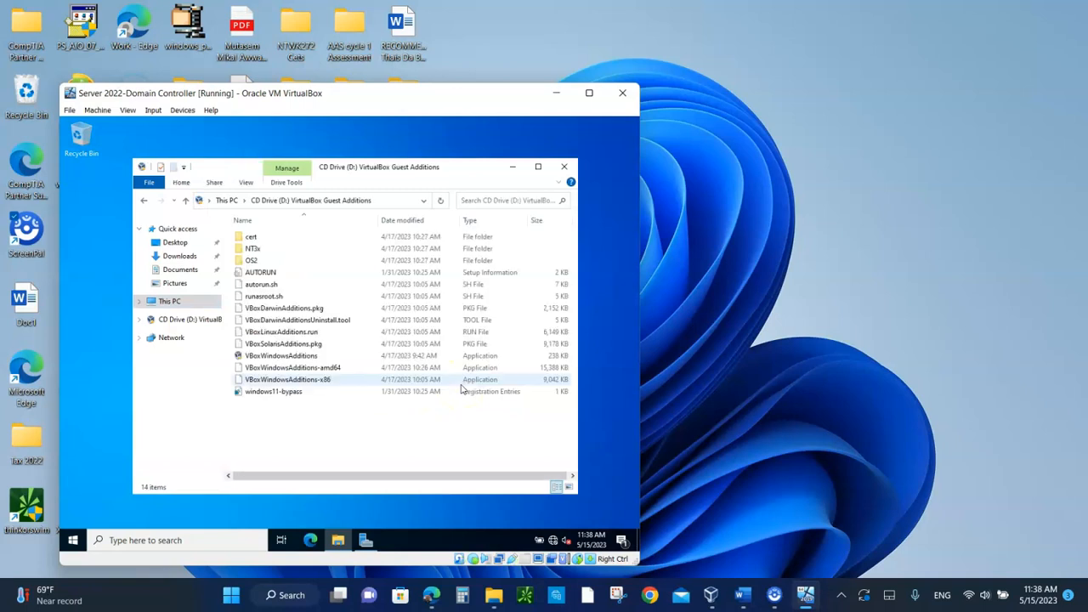
Step: Run VBoxWindowsAdditions, install Guest Additions 7.0.8 with the default folder and components, and finish with Reboot now
click(296, 357)
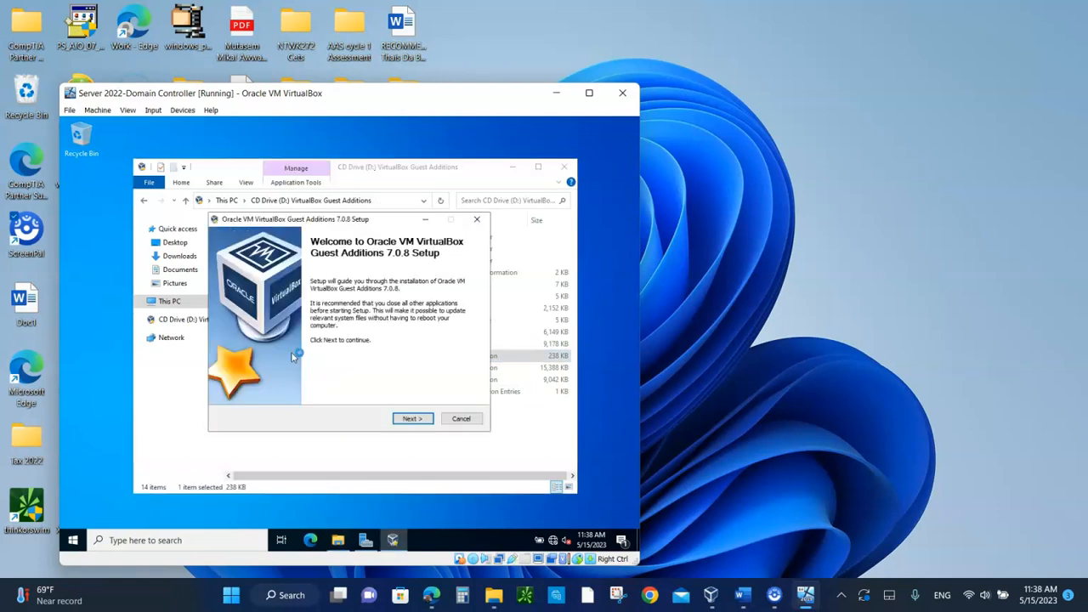
click(412, 419)
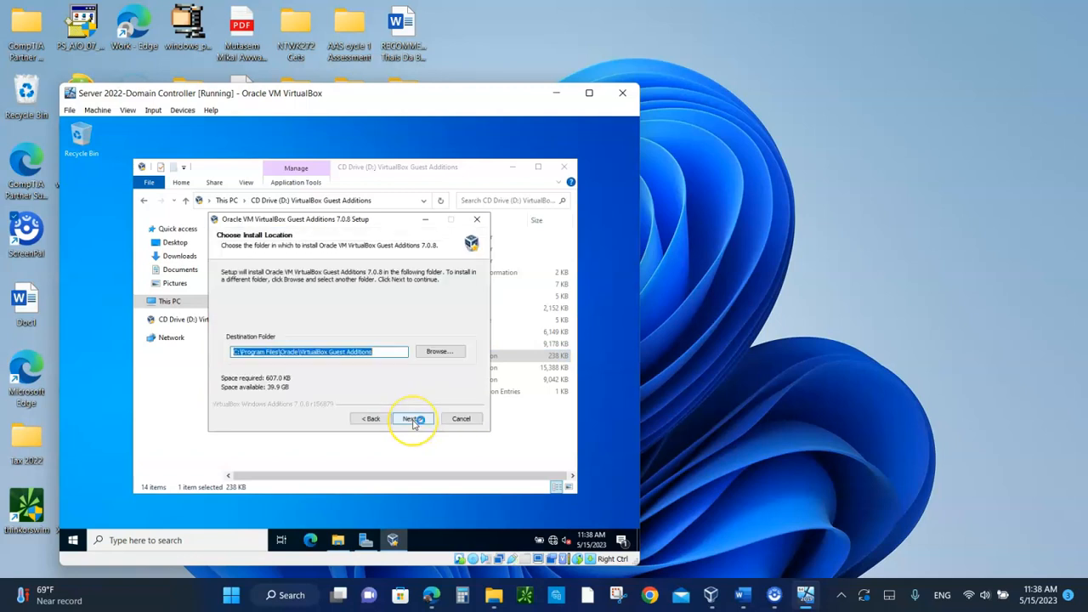
click(412, 419)
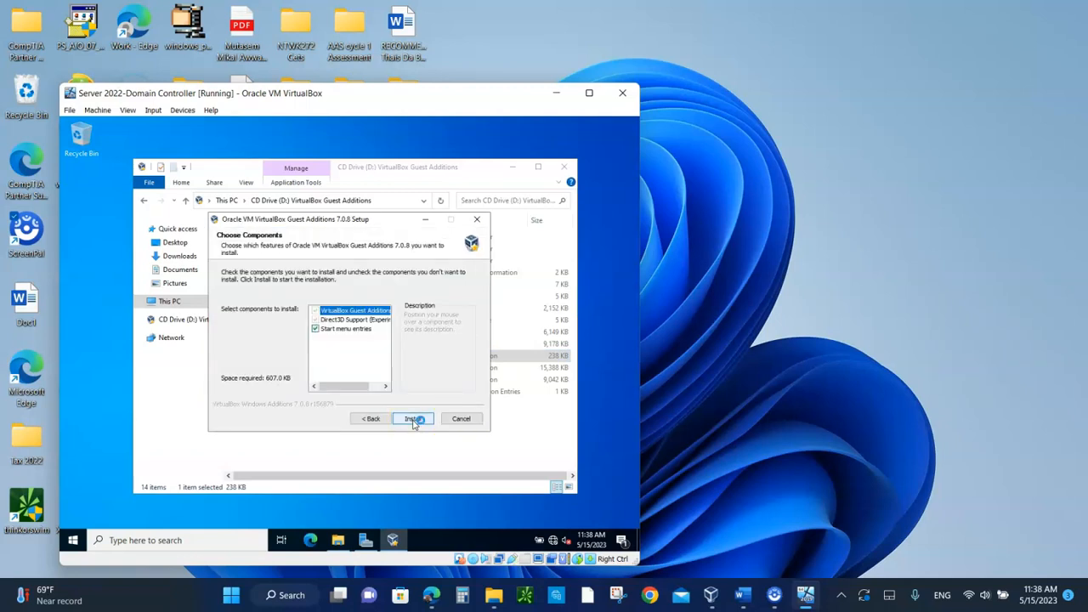
click(413, 420)
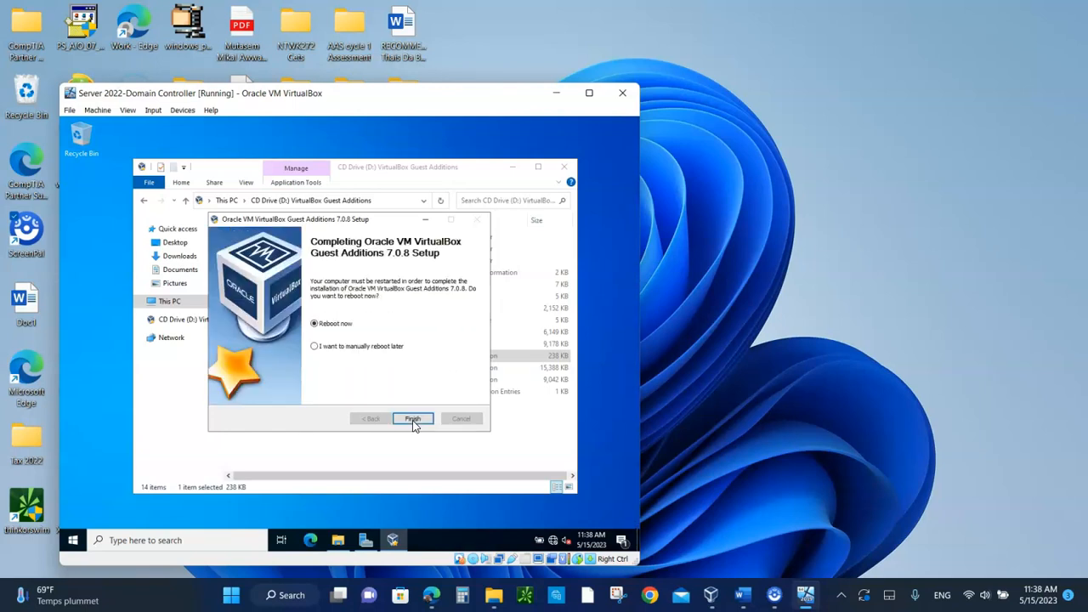
click(413, 421)
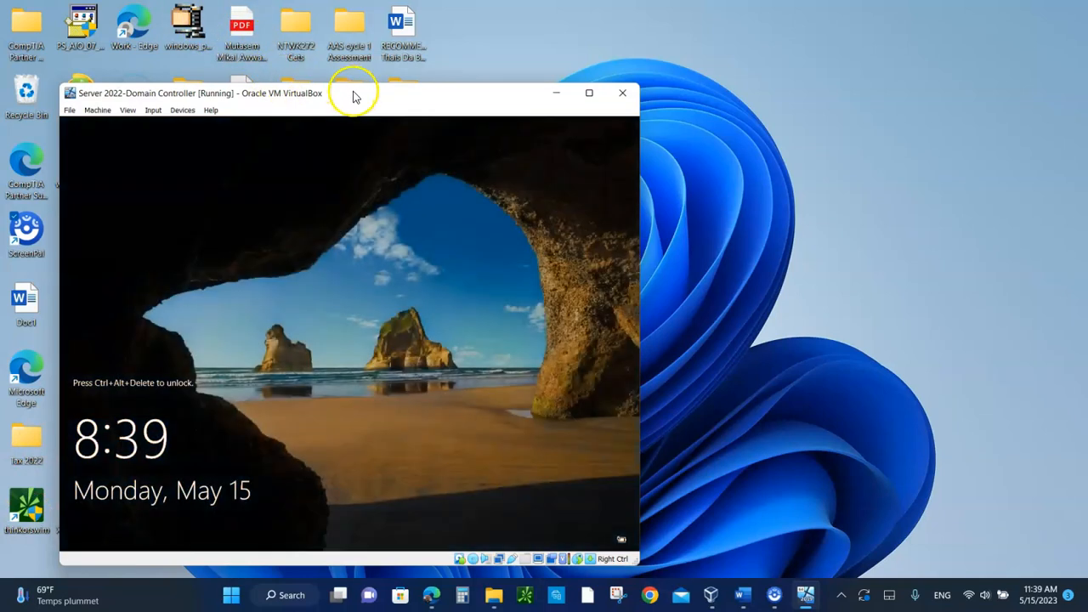
Step: Reposition the virtual machine window, send Ctrl-Alt-Del to the guest and sign in as Administrator with the account password
drag(352, 95, 406, 45)
click(206, 58)
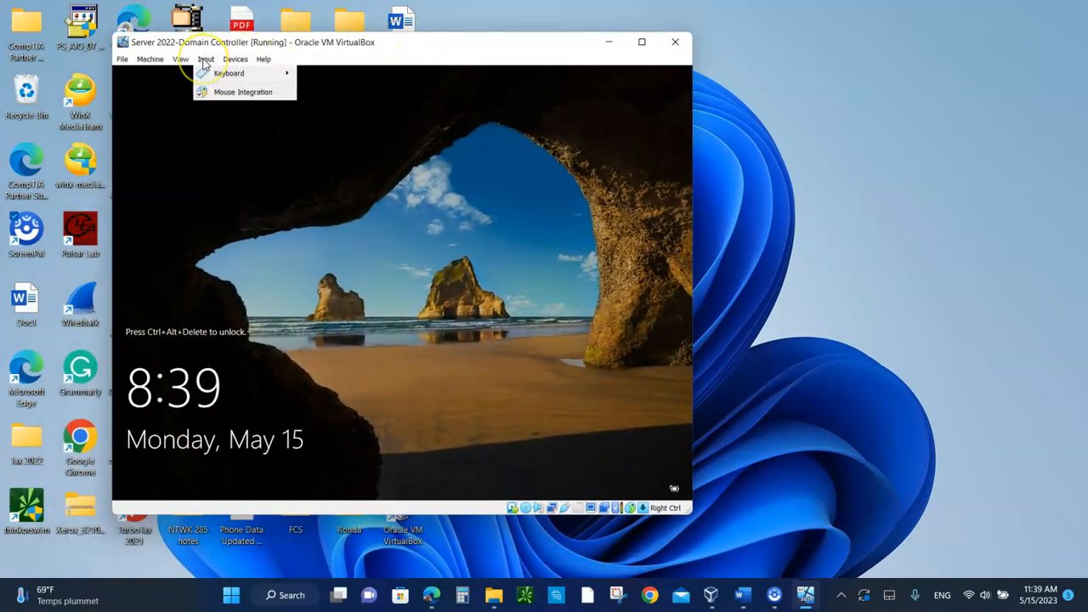
mouse_move(247, 74)
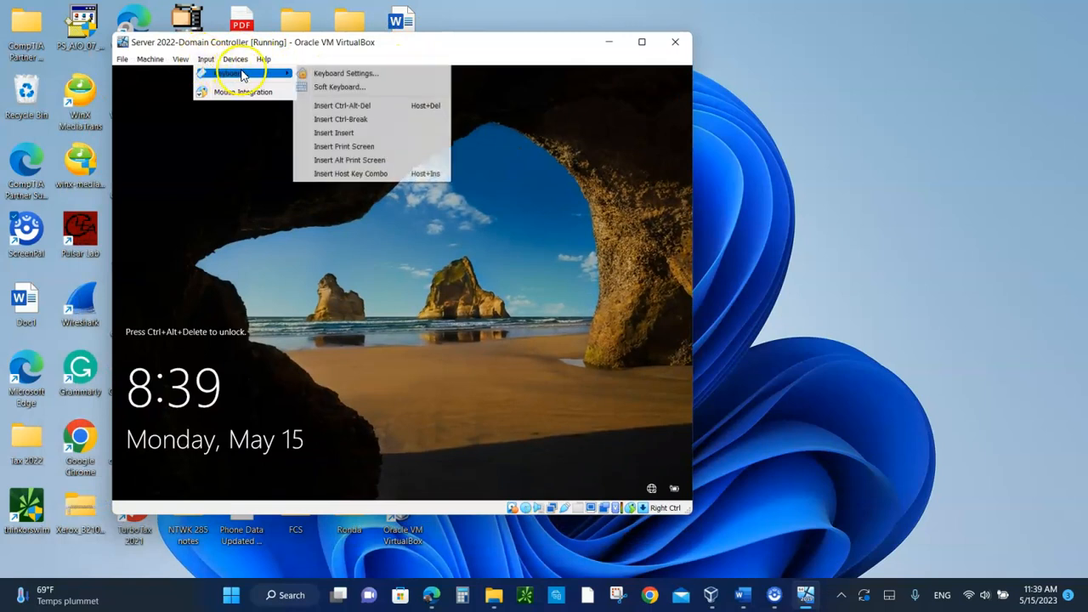
click(343, 108)
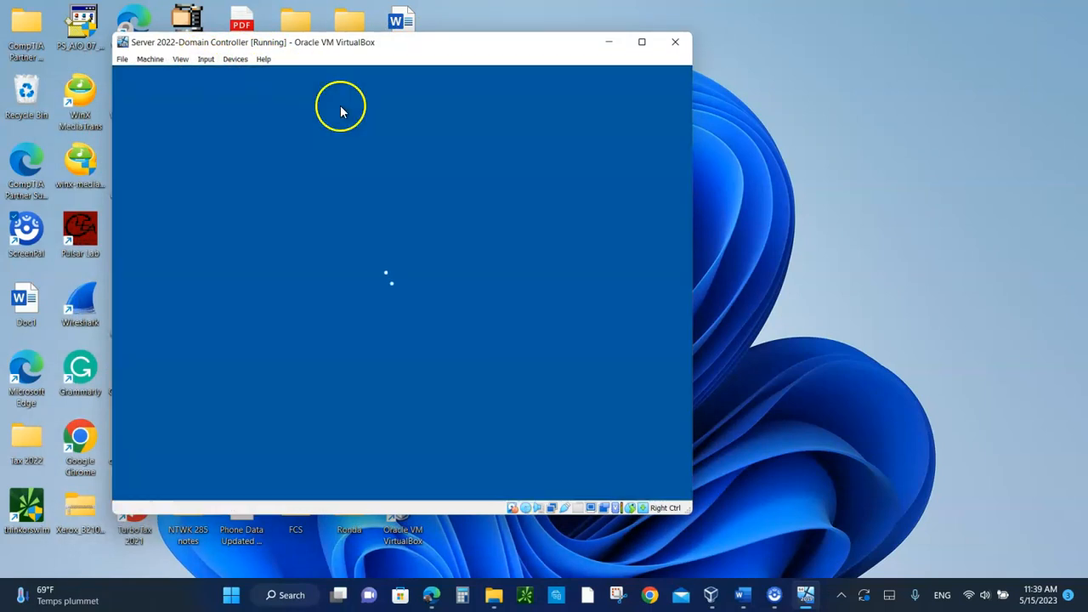
text(*****)
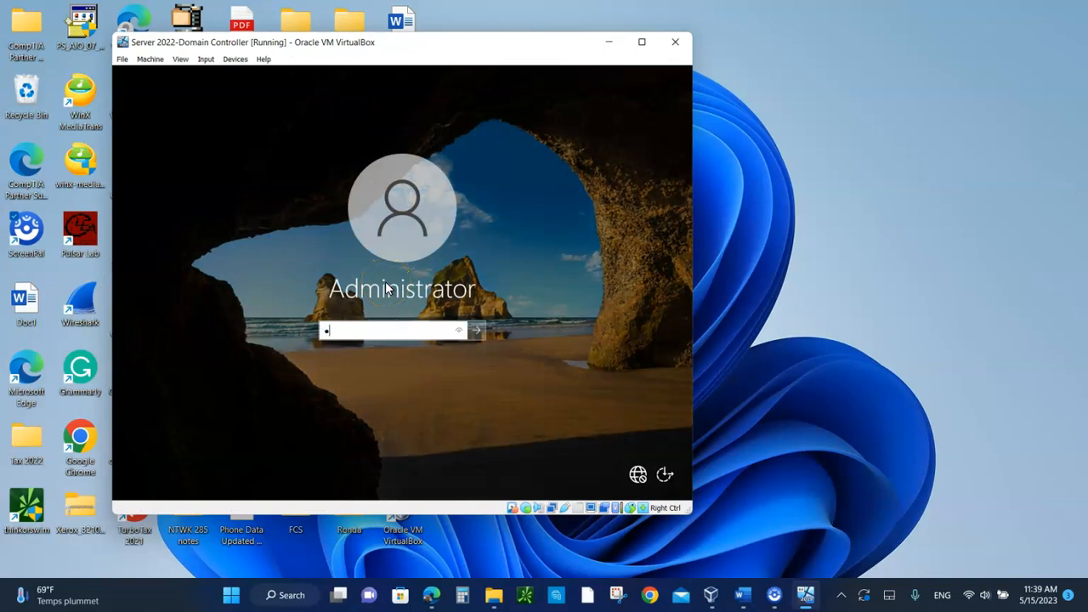
text(*********)
key(Return)
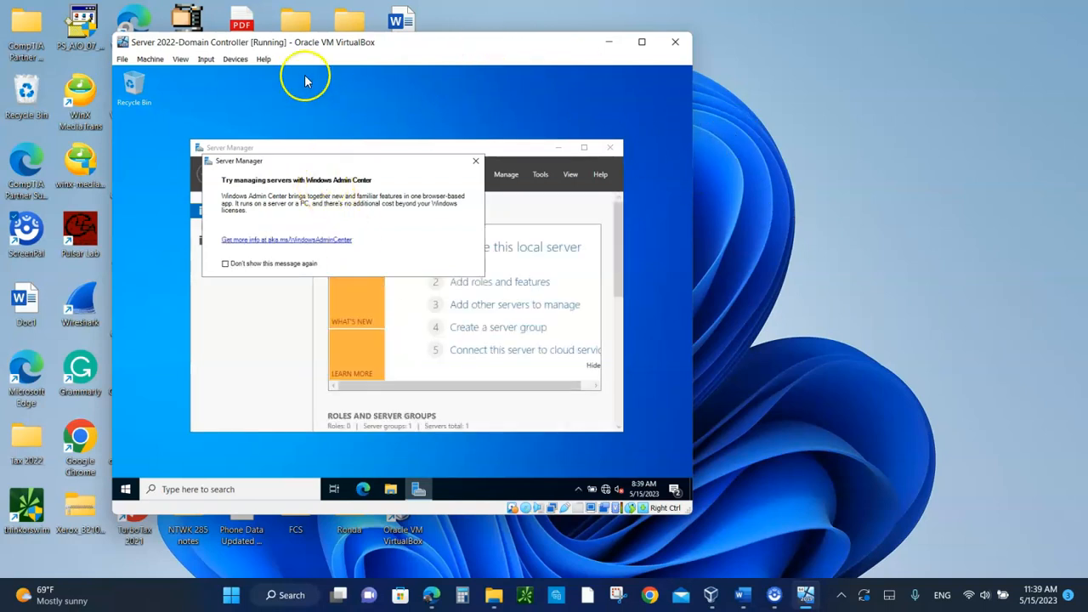
Step: Set both Shared Clipboard and Drag and Drop to Bidirectional for the virtual machine
click(234, 62)
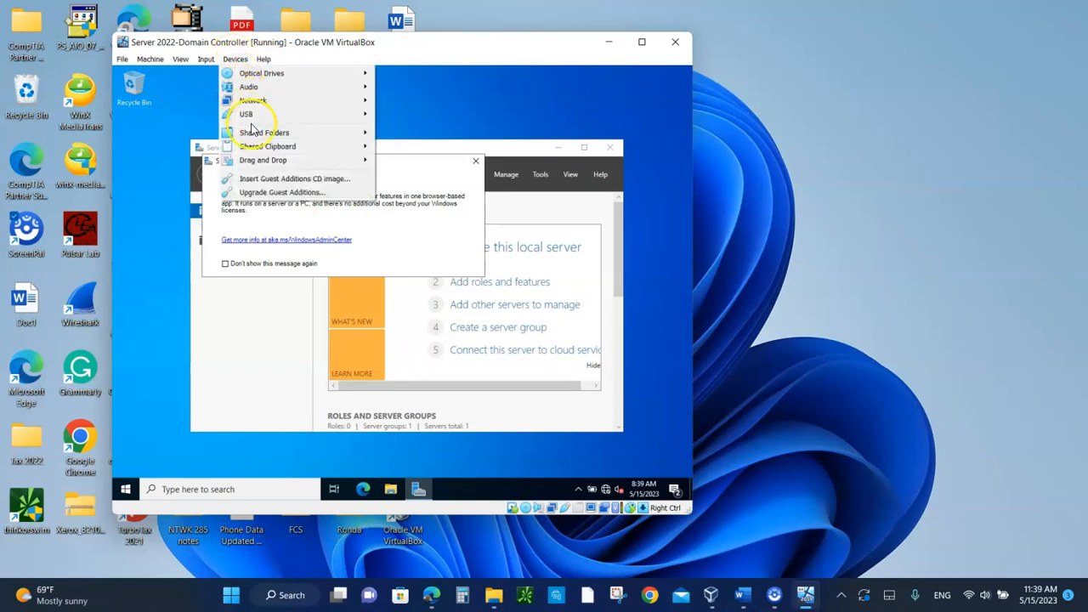
mouse_move(262, 151)
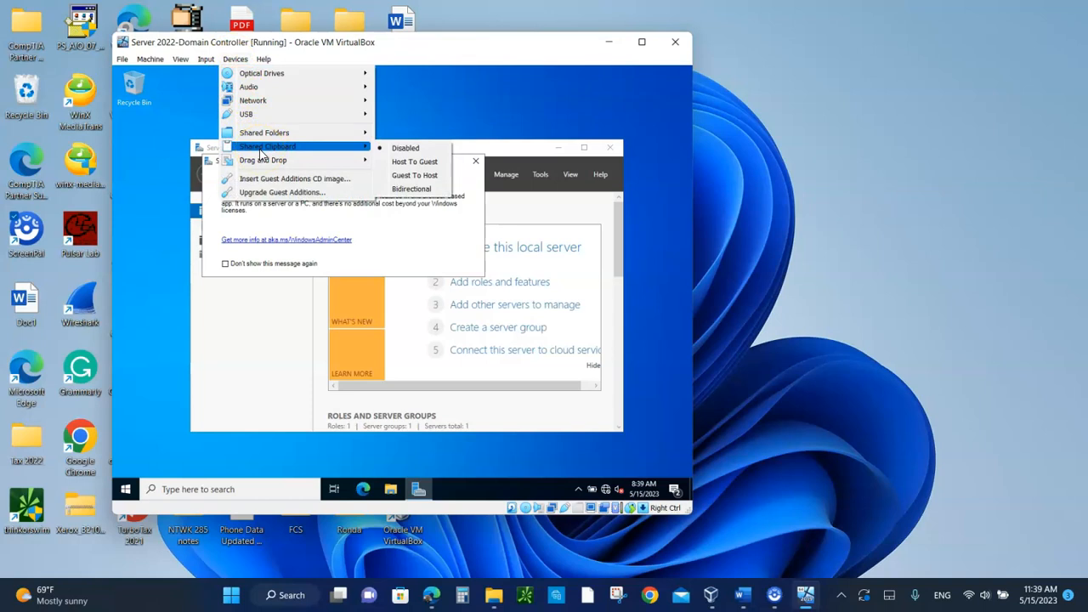
click(418, 189)
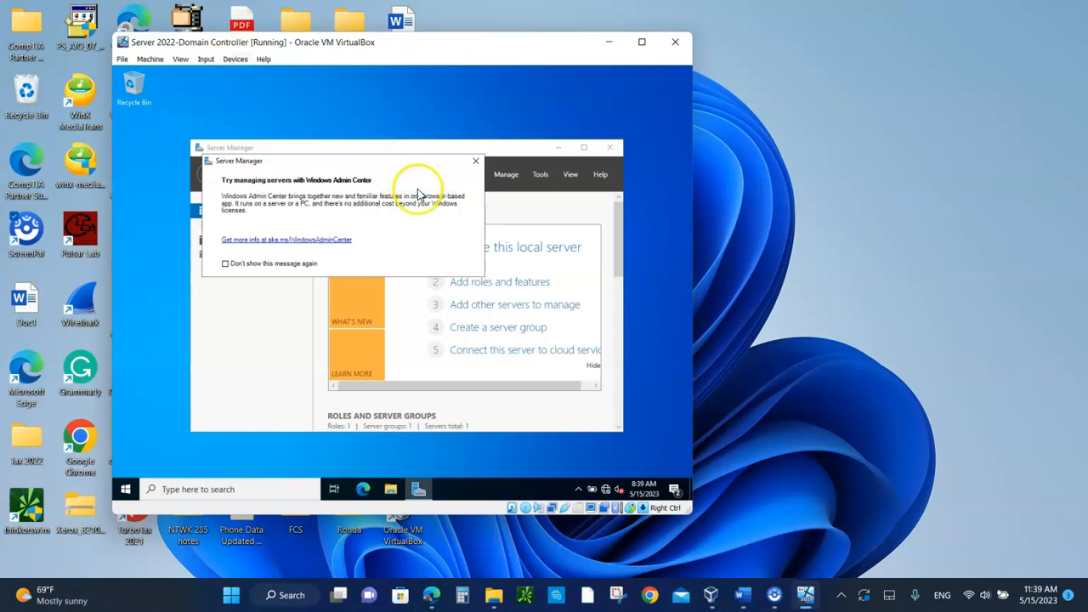
click(229, 61)
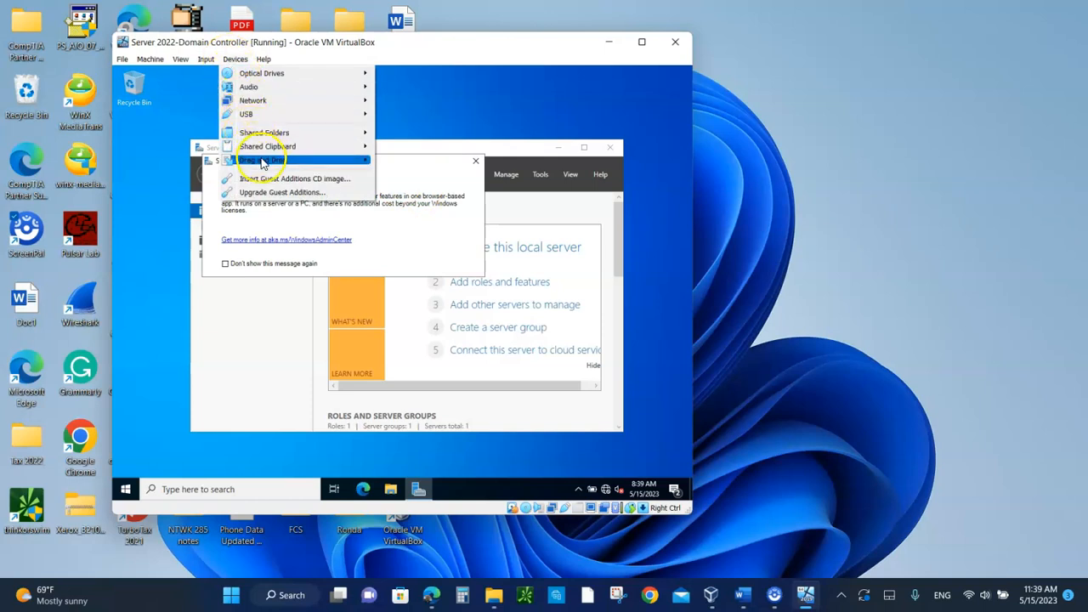
mouse_move(281, 161)
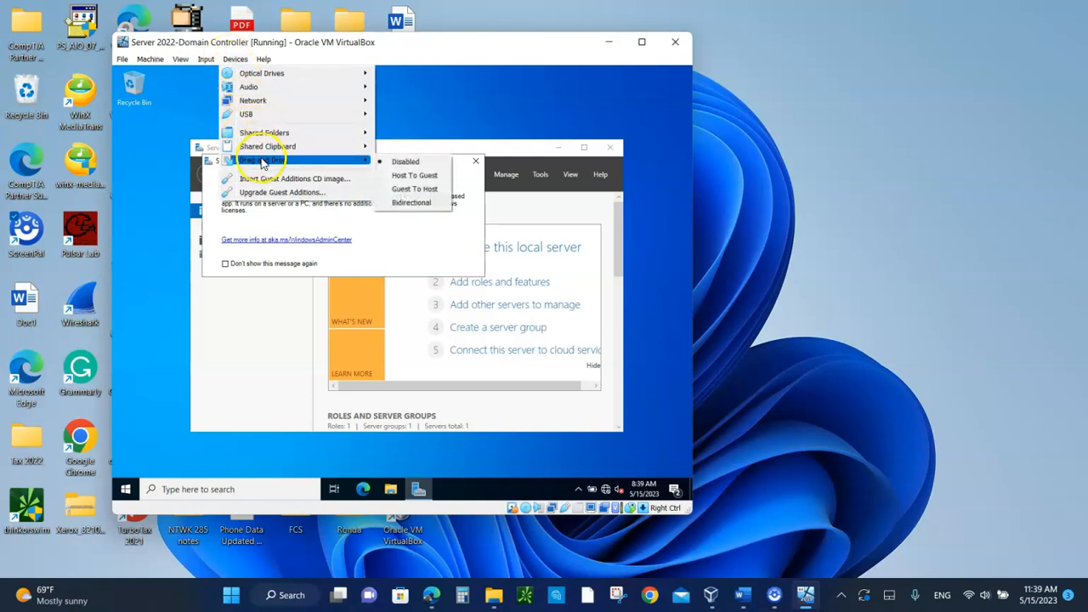
click(428, 203)
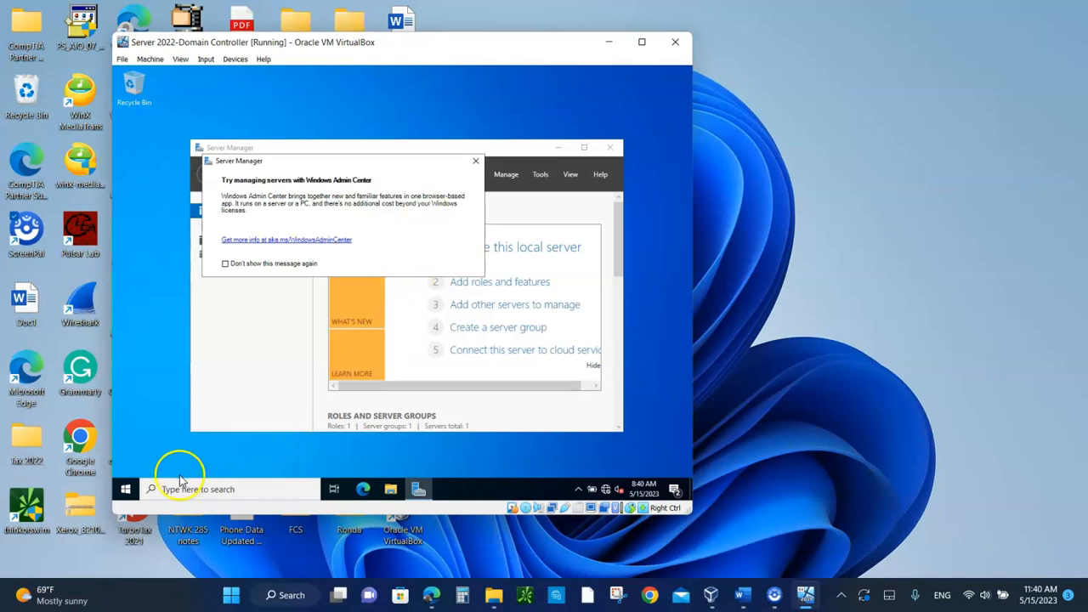
Step: Examine the guest's device and Windows specifications on the System About page, and close Settings
click(125, 490)
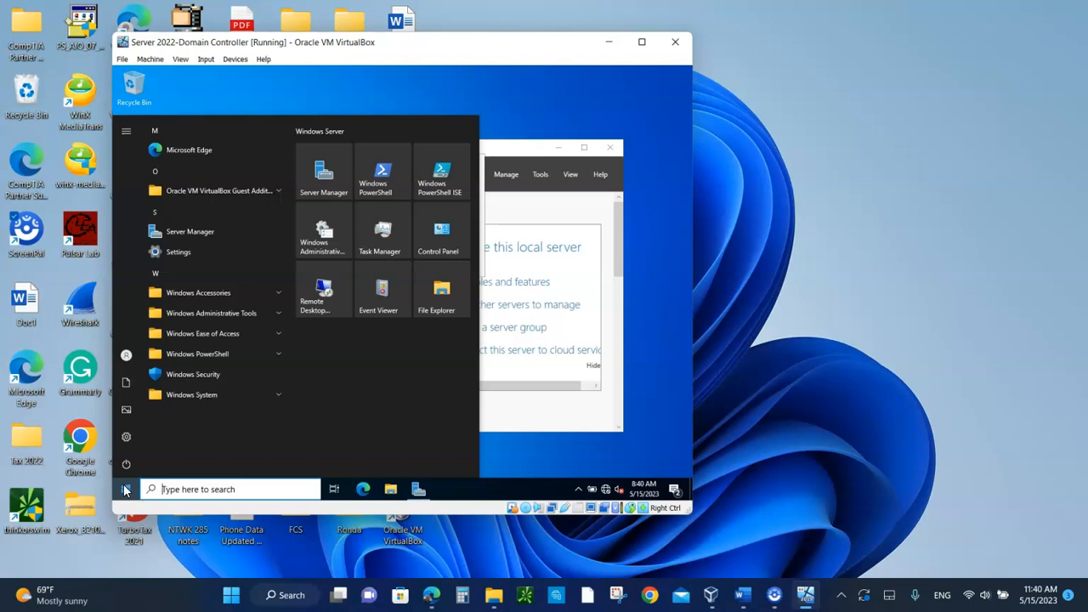
right_click(125, 490)
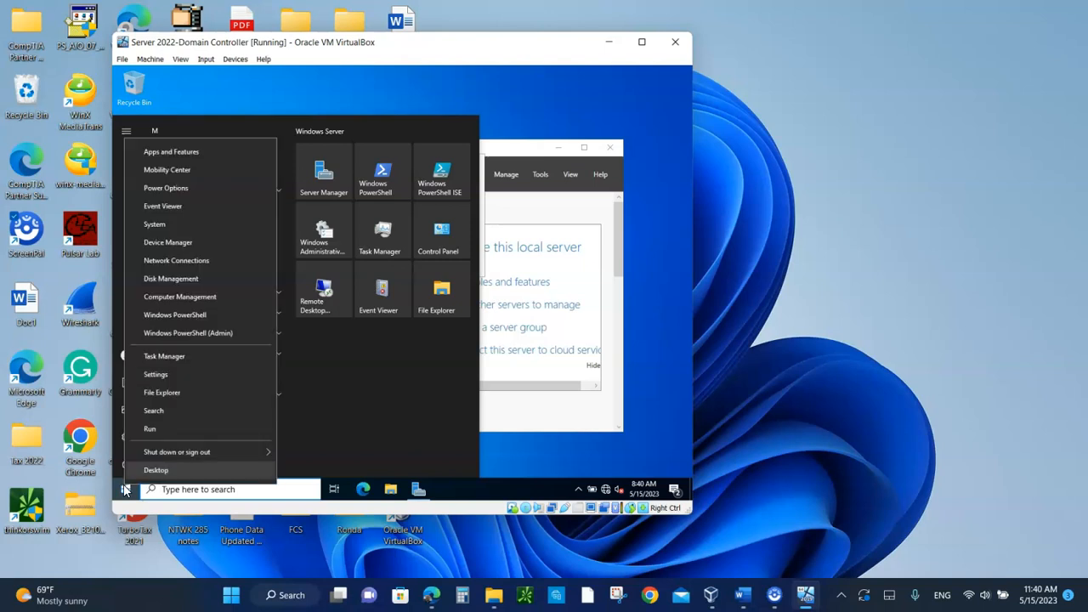
click(157, 225)
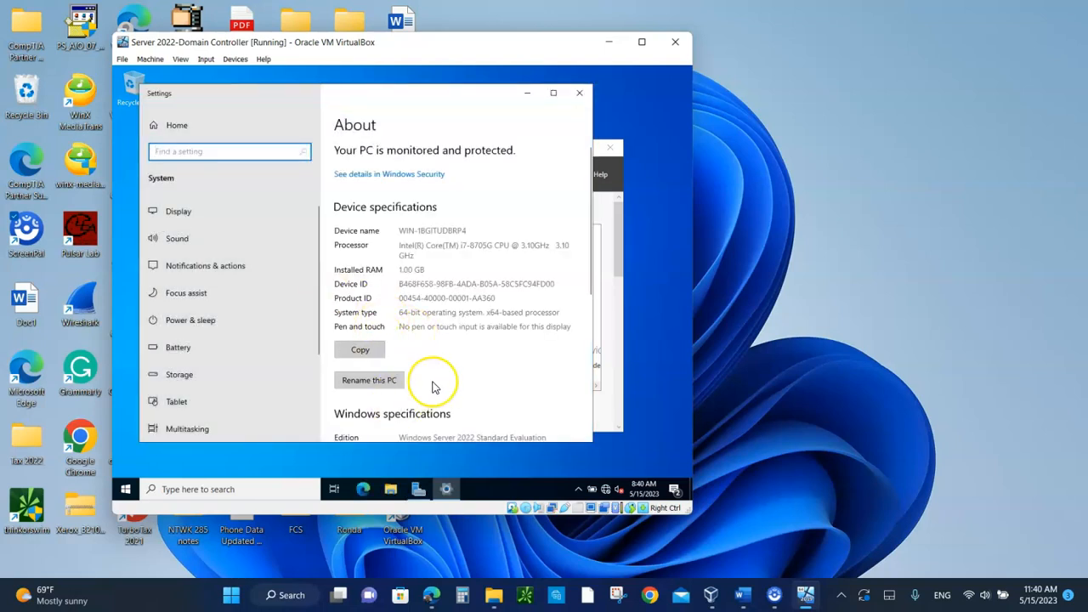
scroll(432, 384, down, 2)
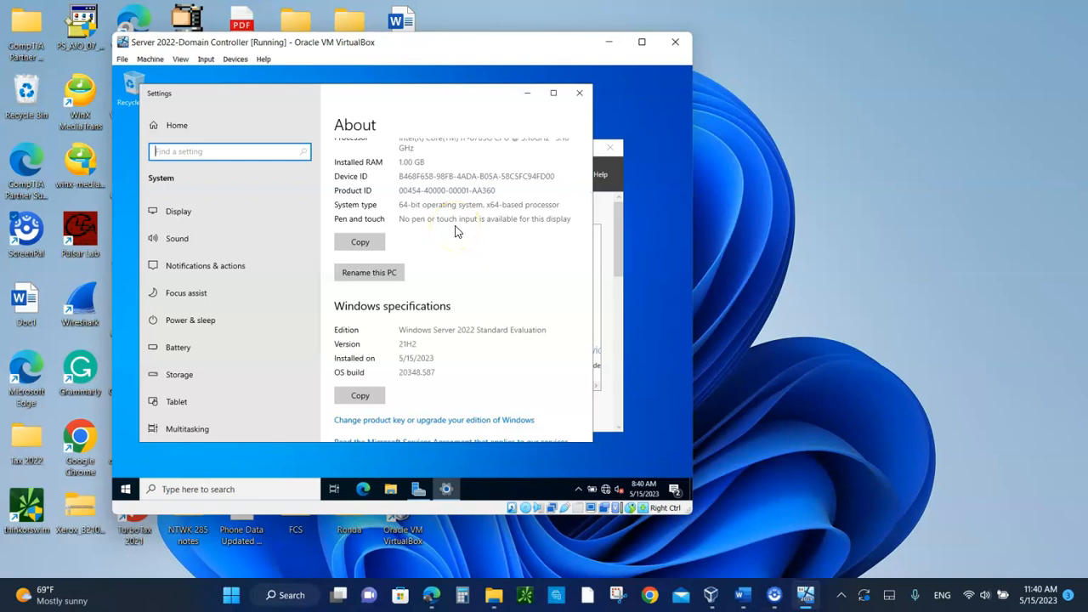
click(581, 94)
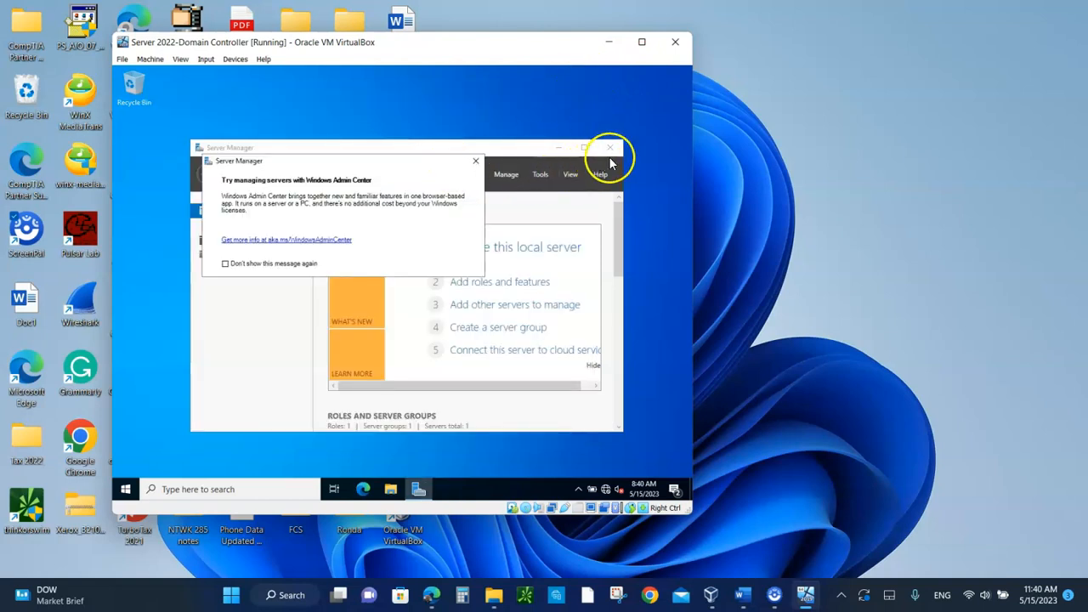
Step: Close Server Manager in the guest, check the machine list in VirtualBox Manager and return to the running virtual machine
click(614, 148)
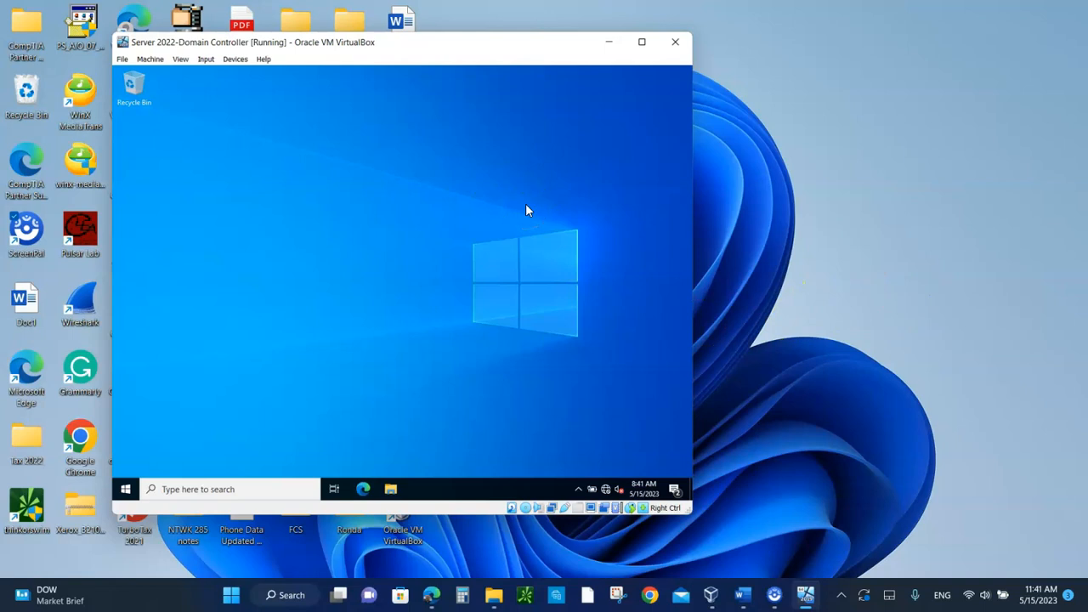
click(806, 597)
click(808, 601)
click(712, 588)
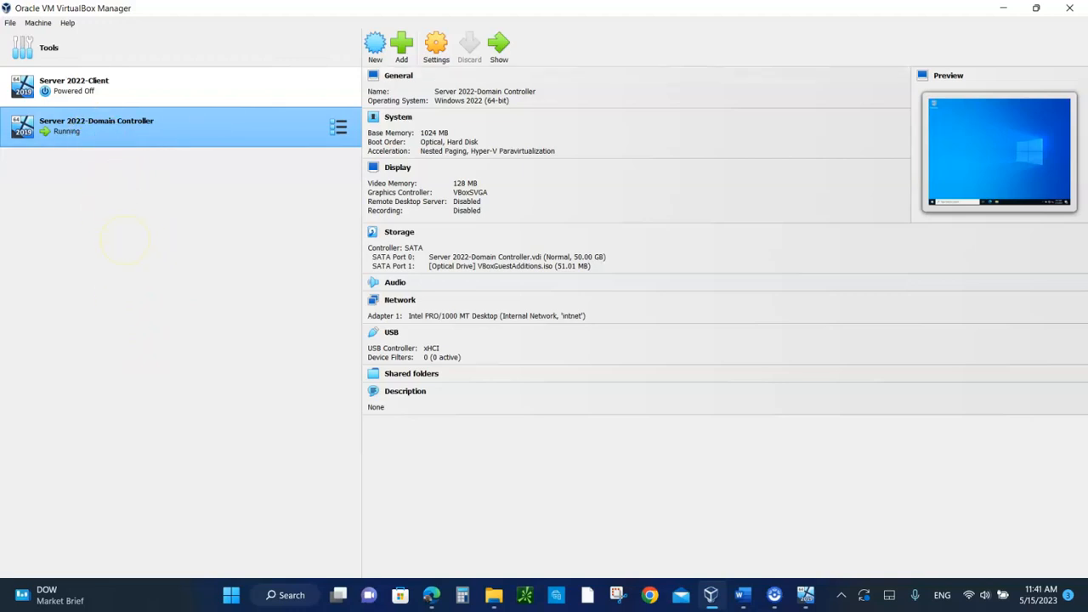
click(1004, 9)
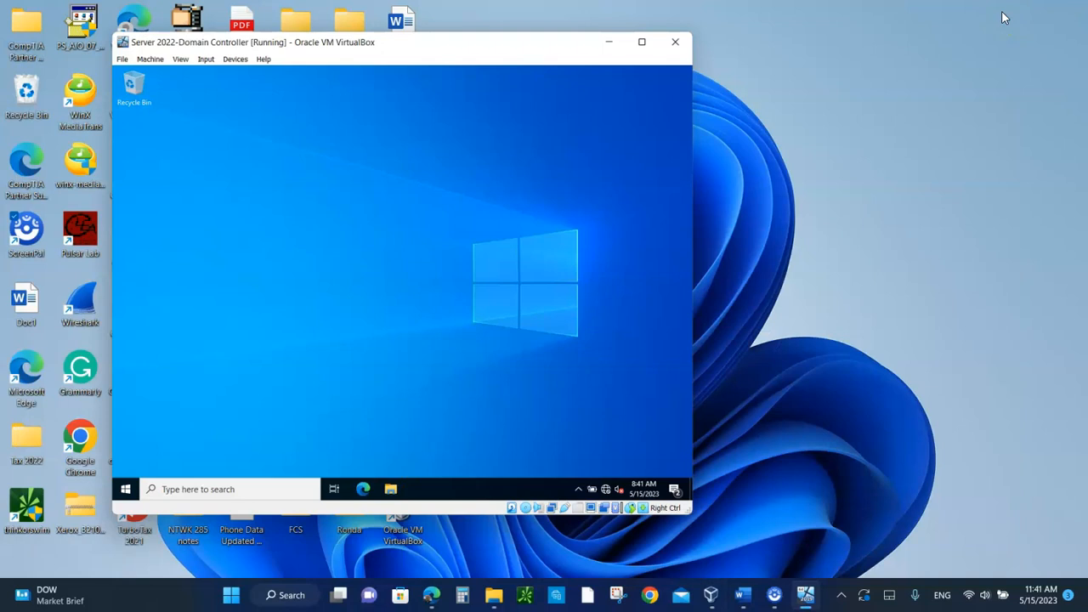
click(586, 185)
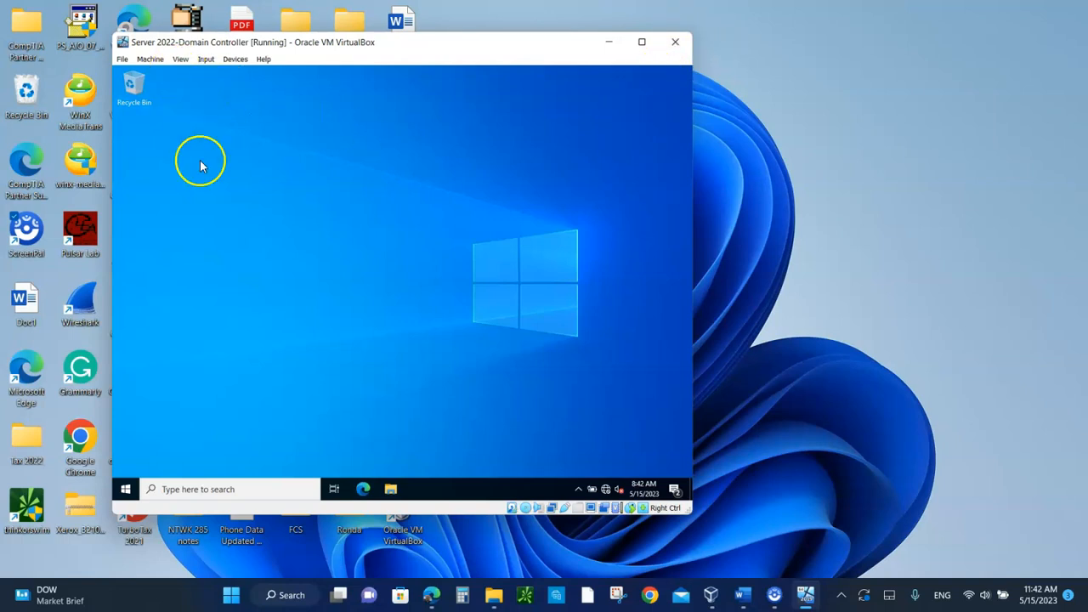
Step: Shut down the guest Windows Server, giving Other (Unplanned) as the reason
click(125, 489)
click(126, 465)
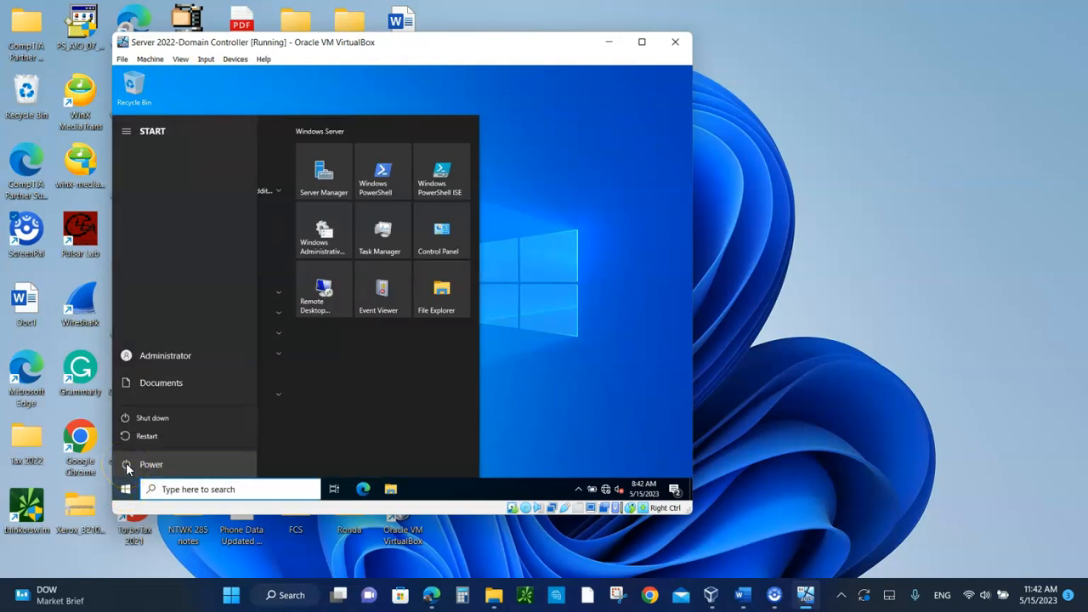
click(140, 418)
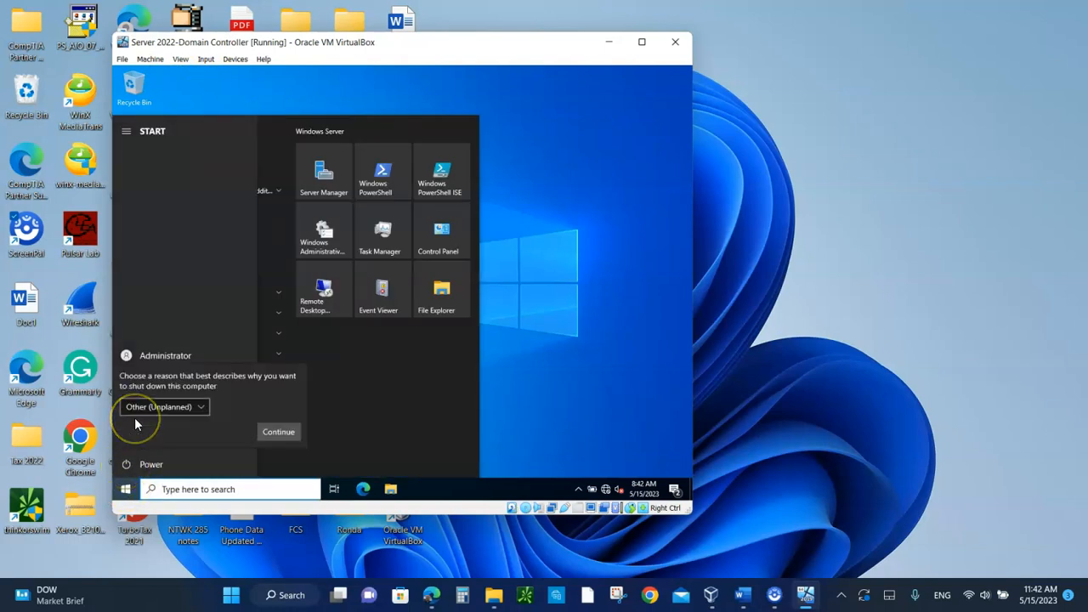
click(283, 434)
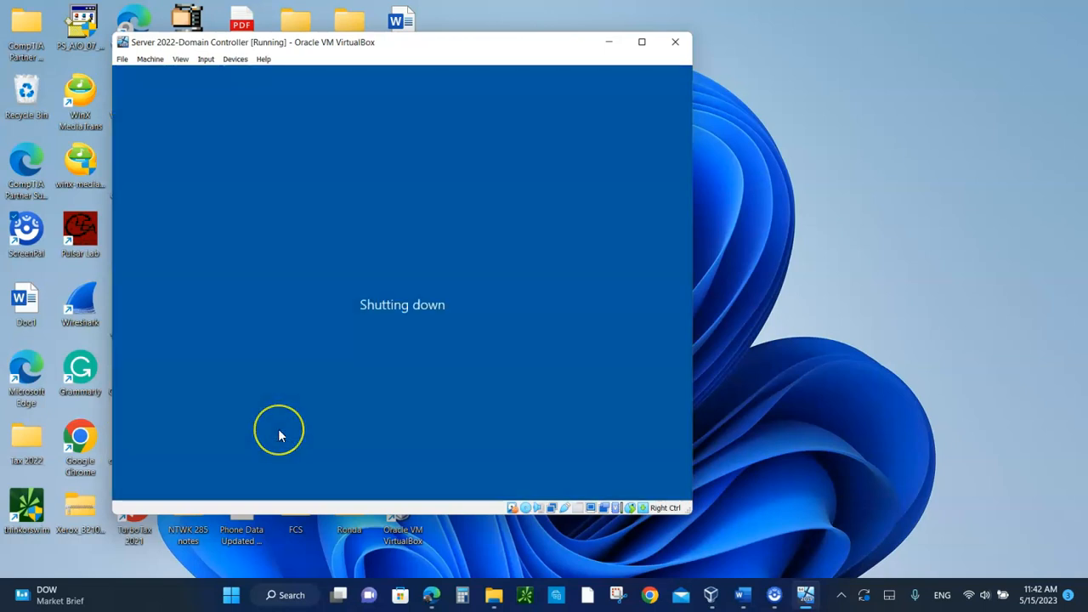